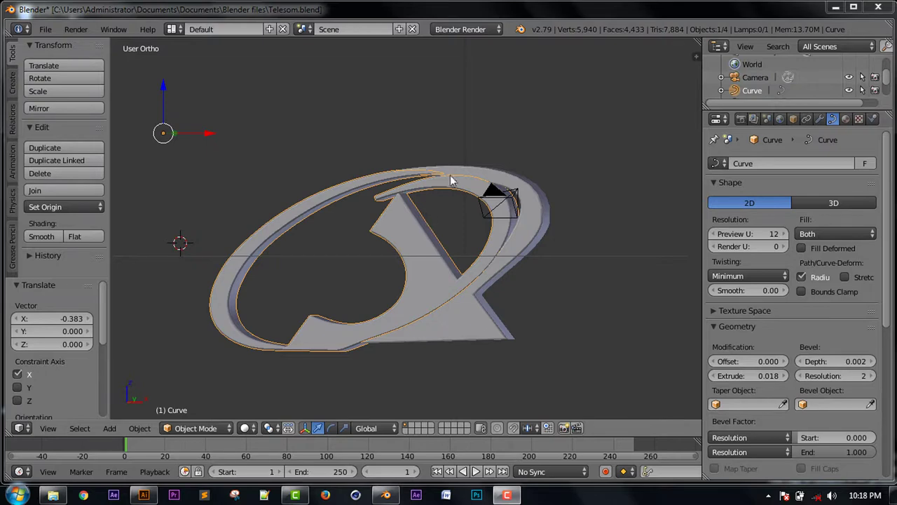
Place the 3D cursor at the logo's centre, orbit the view, and open the Shift+A add menu.
scroll(392, 242, "down", 1)
left_click(365, 244)
scroll(383, 245, "up", 5)
scroll(382, 245, "down", 1)
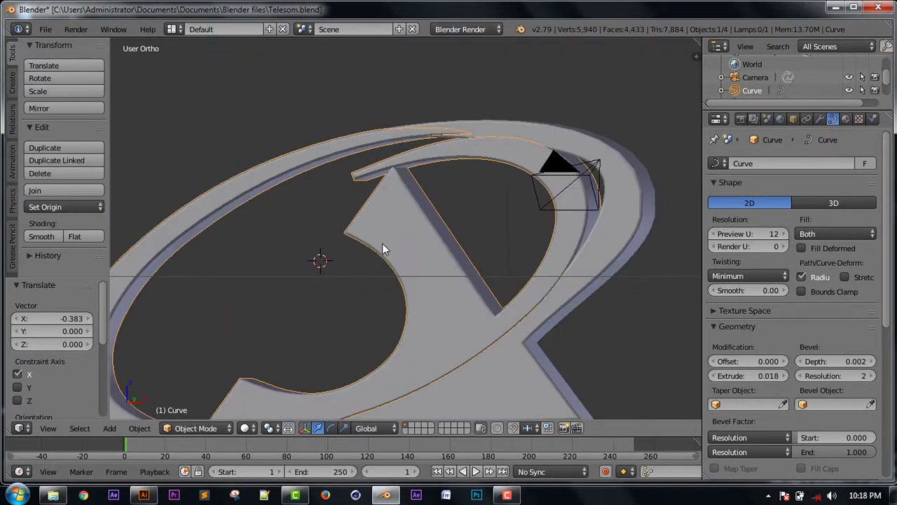
scroll(383, 247, "down", 4)
middle_click_drag(382, 247, 382, 243)
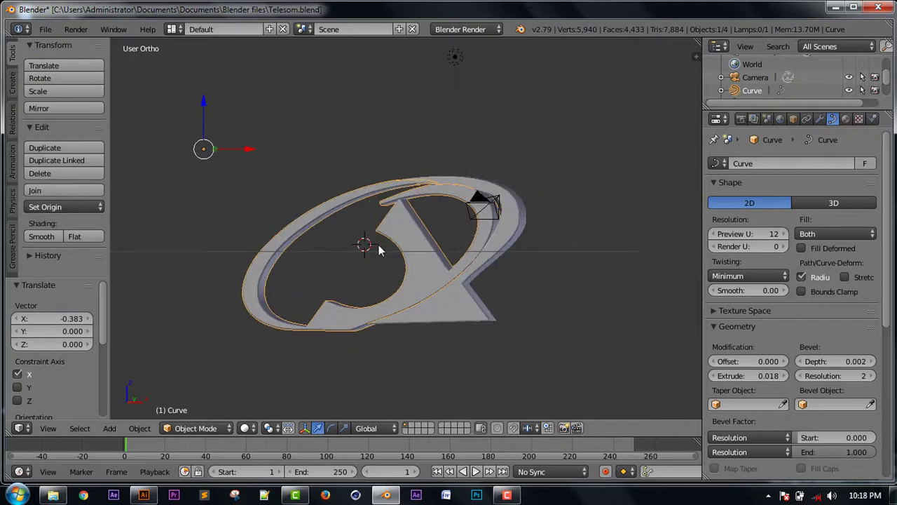
key("shift+a")
mouse_move(350, 232)
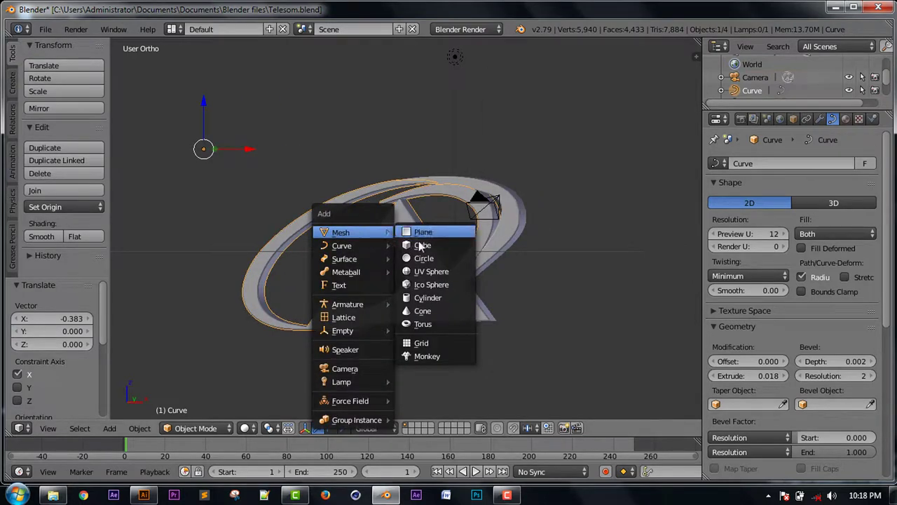
Add a circle mesh rotated 90° on X and fill it with a face.
left_click(421, 258)
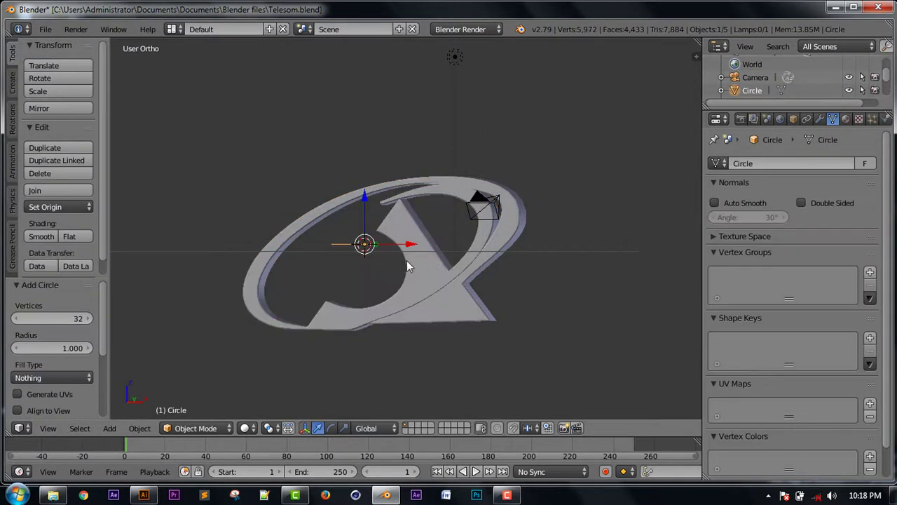
type("rx")
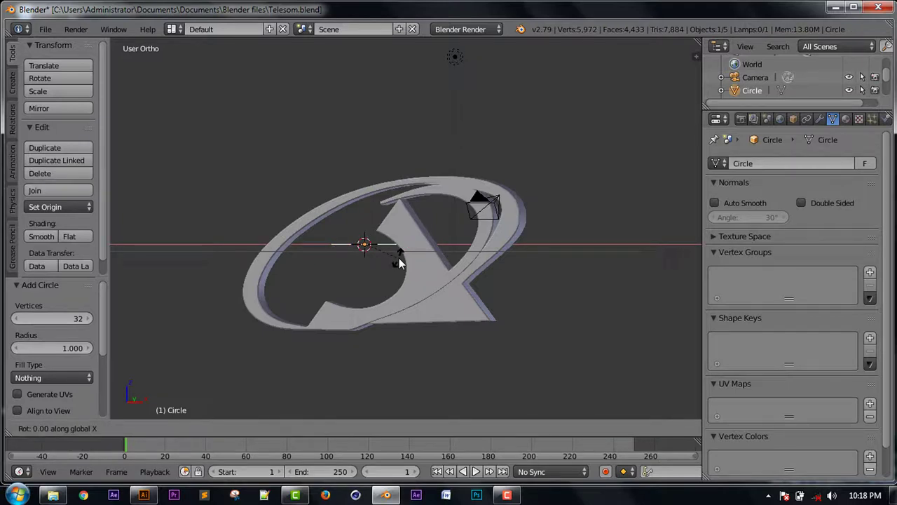
type("90")
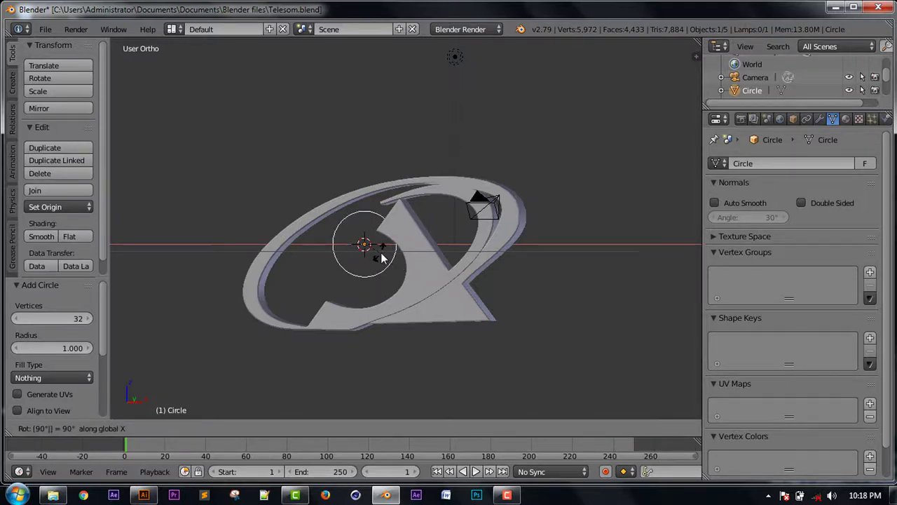
key("Return")
key("Tab")
scroll(364, 250, "up", 4)
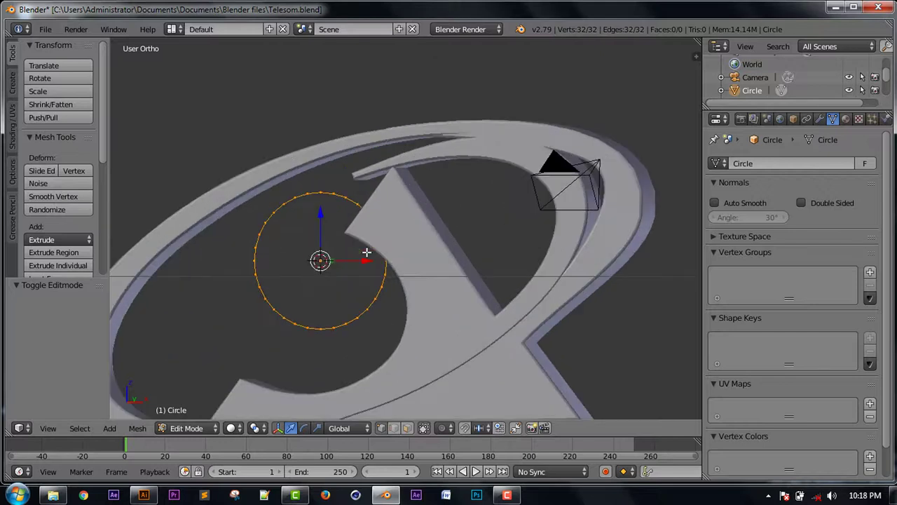
scroll(367, 252, "down", 1)
key("f")
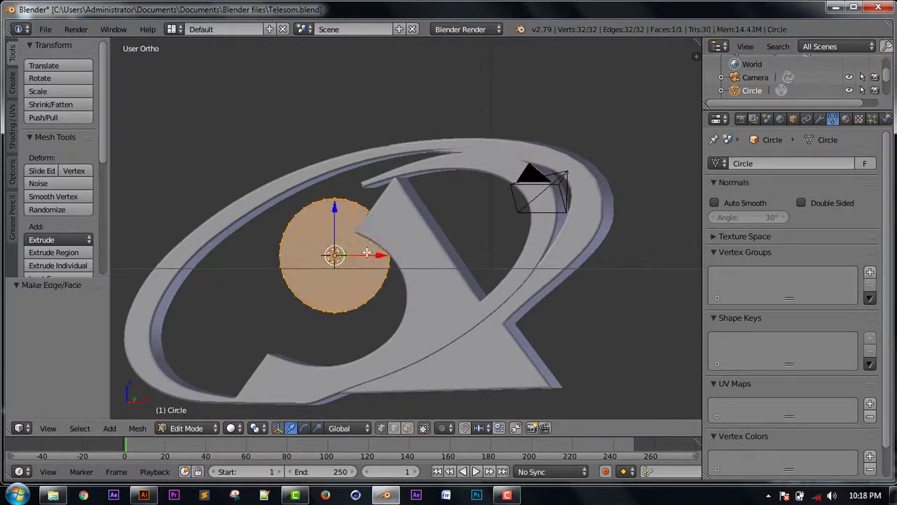
Move the circle face -0.780 along Y and extrude it -0.797 into a disc.
scroll(349, 245, "down", 2)
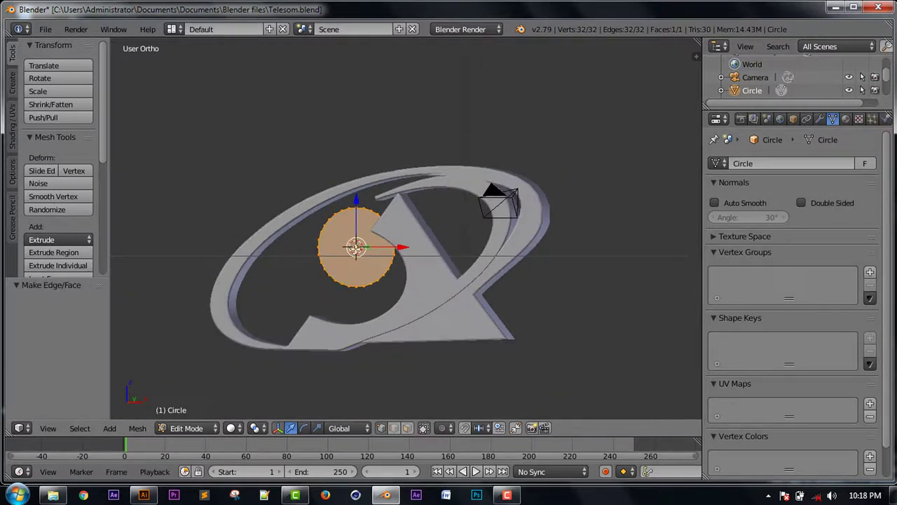
key("KP_1")
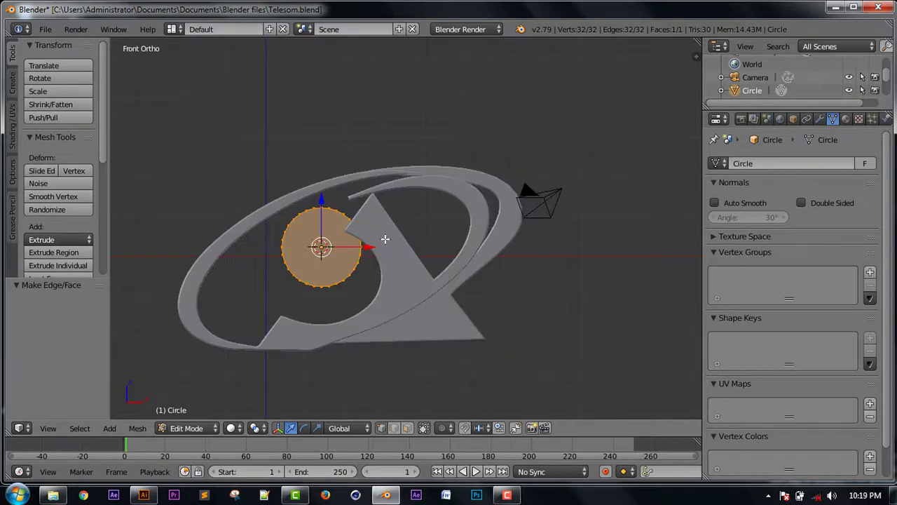
key("KP_3")
left_click_drag(575, 247, 547, 261)
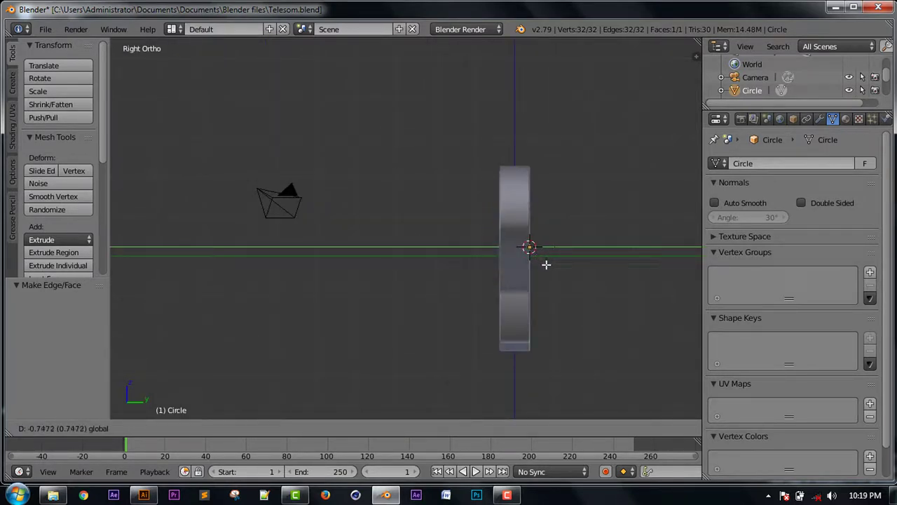
left_click(545, 265)
key("e")
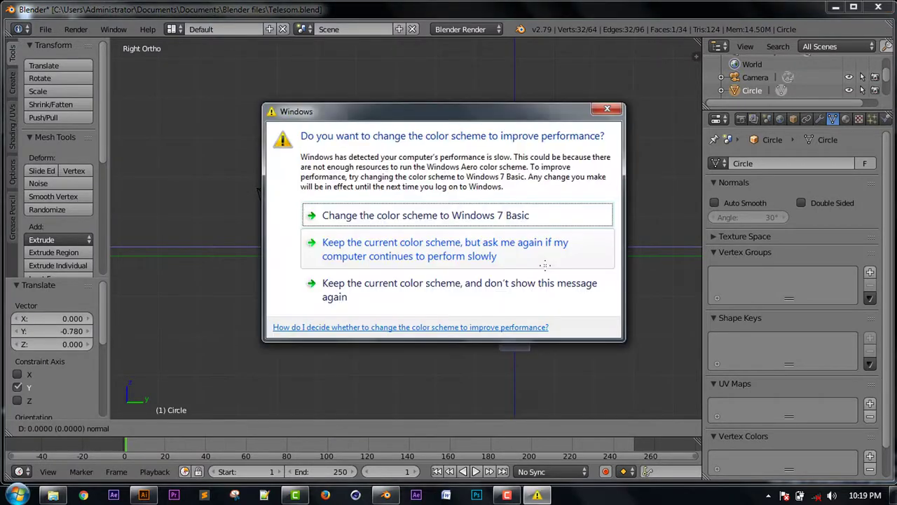
left_click(606, 111)
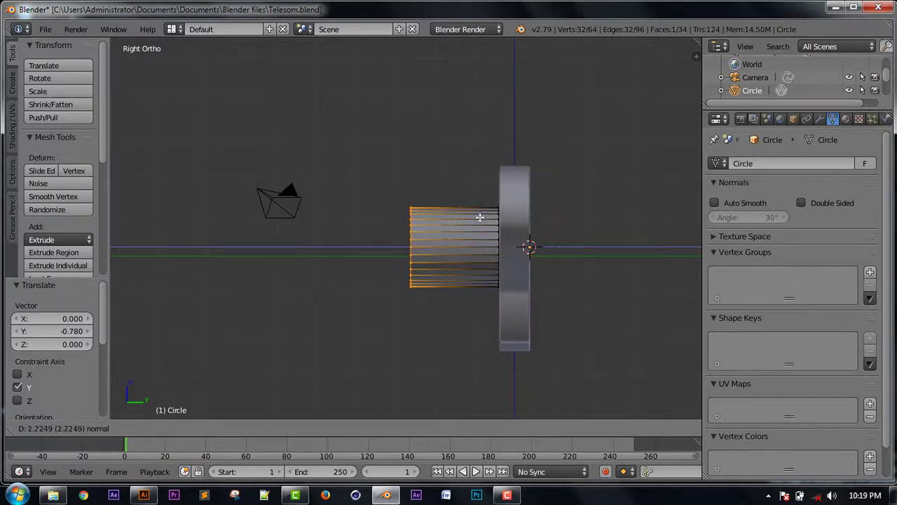
left_click(576, 234)
middle_click_drag(577, 234, 424, 233)
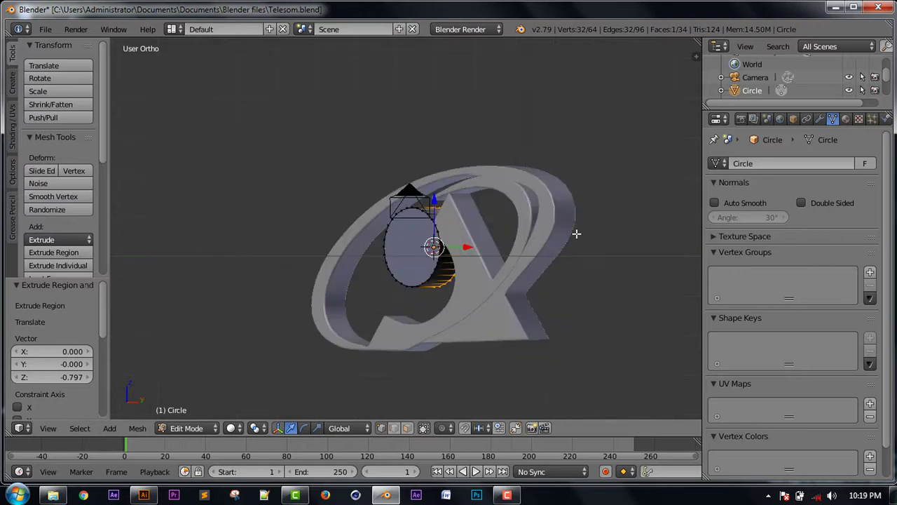
Lower the circle along Z, shift it slightly left on X, and resize it.
key("Tab")
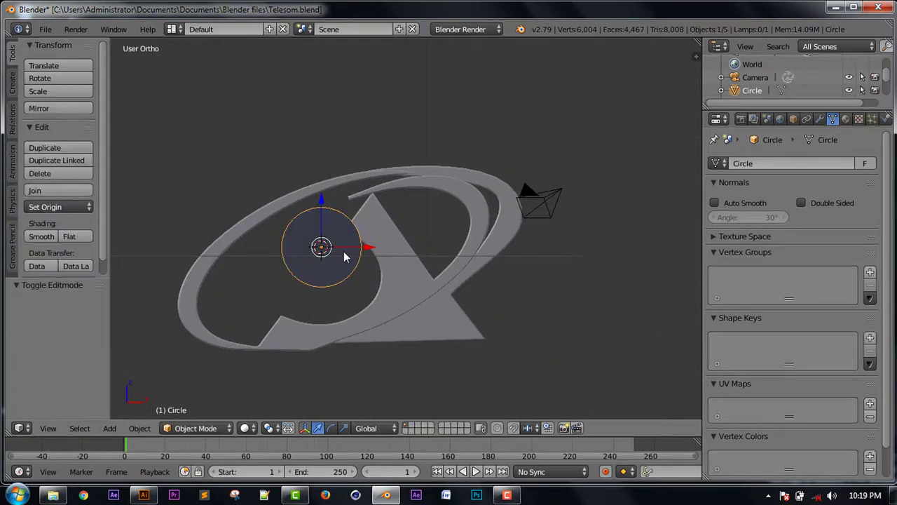
key("g")
key("z")
left_click(351, 277)
left_click_drag(370, 283, 363, 284)
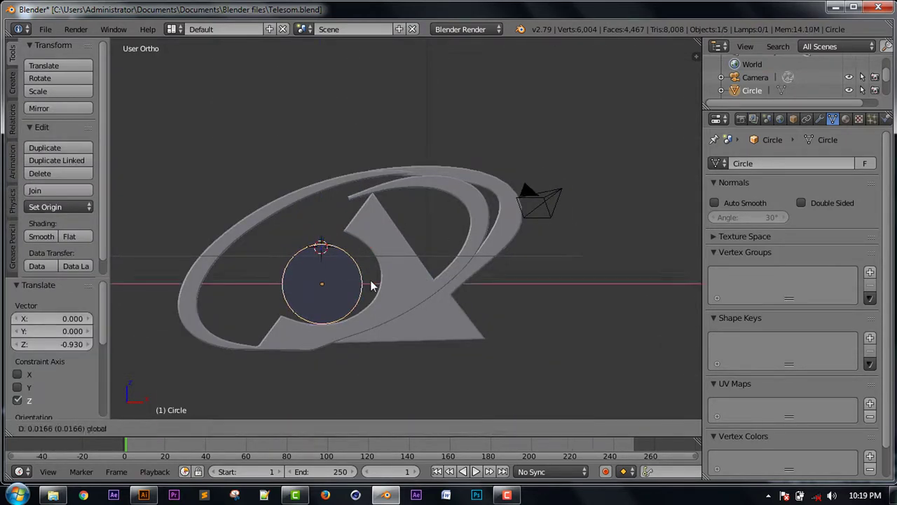
key("Tab")
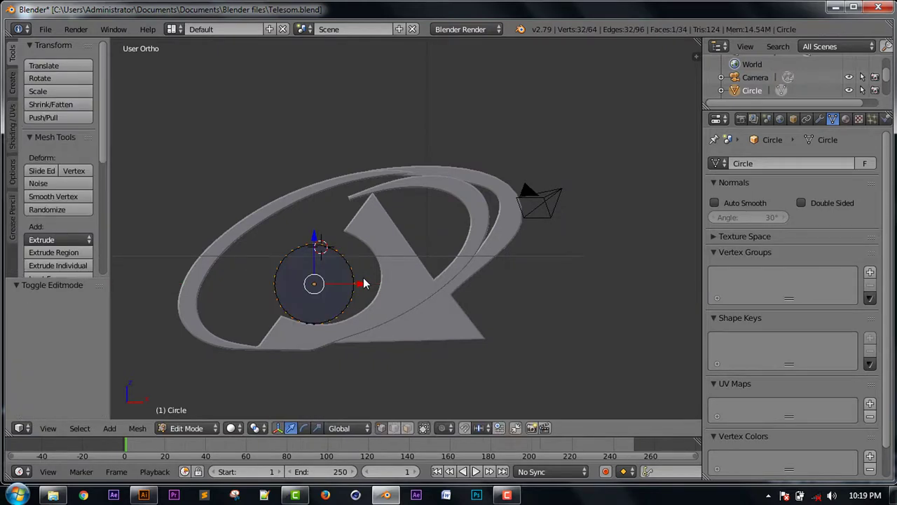
key("s")
left_click(363, 275)
Undo the resize and extrusion, then delete the circle mesh.
key("ctrl+z")
key("ctrl+z")
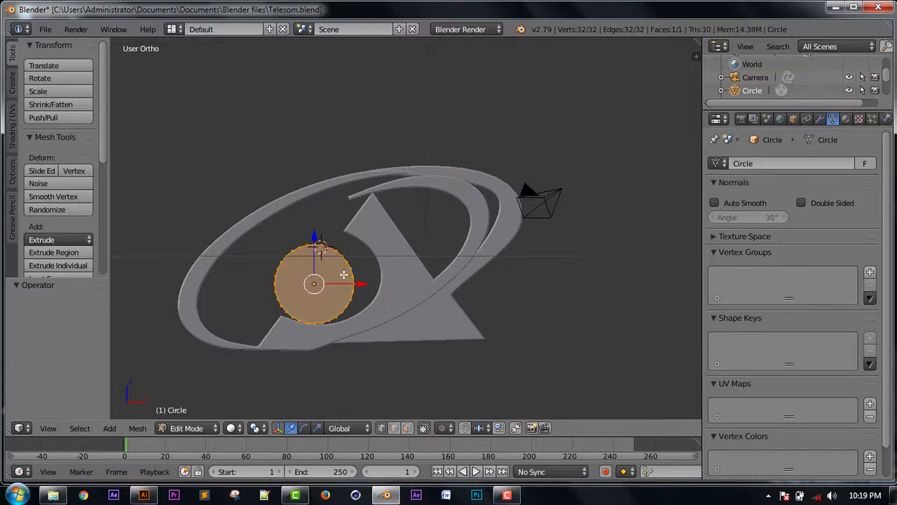
key("ctrl+z")
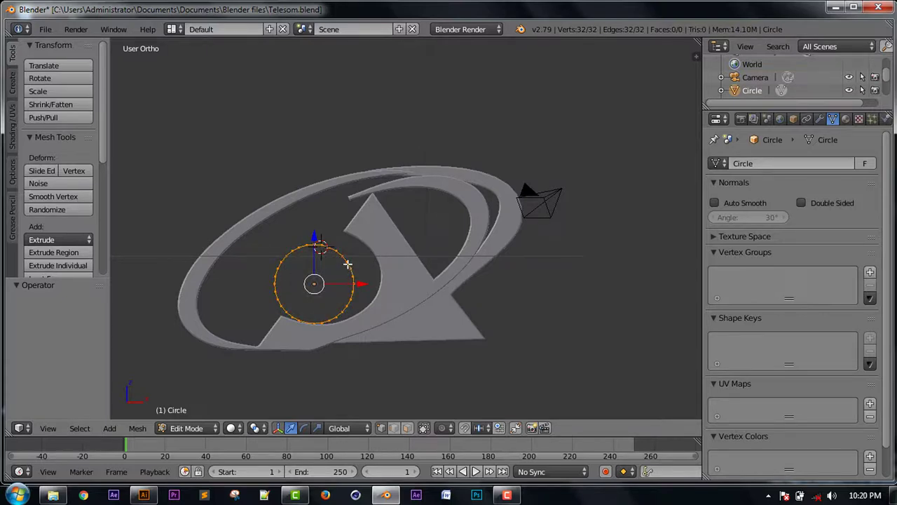
key("Tab")
key("Tab")
key("a")
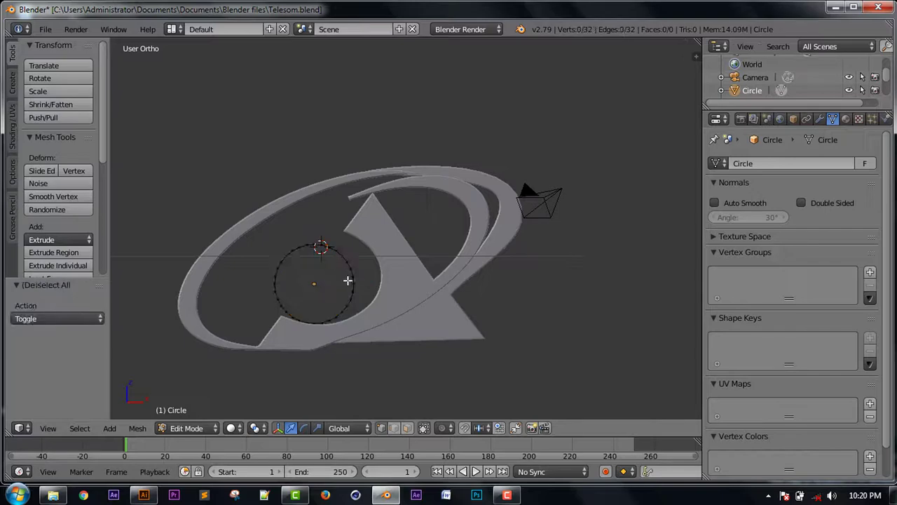
scroll(361, 280, "up", 3)
scroll(360, 281, "down", 3)
key("Tab")
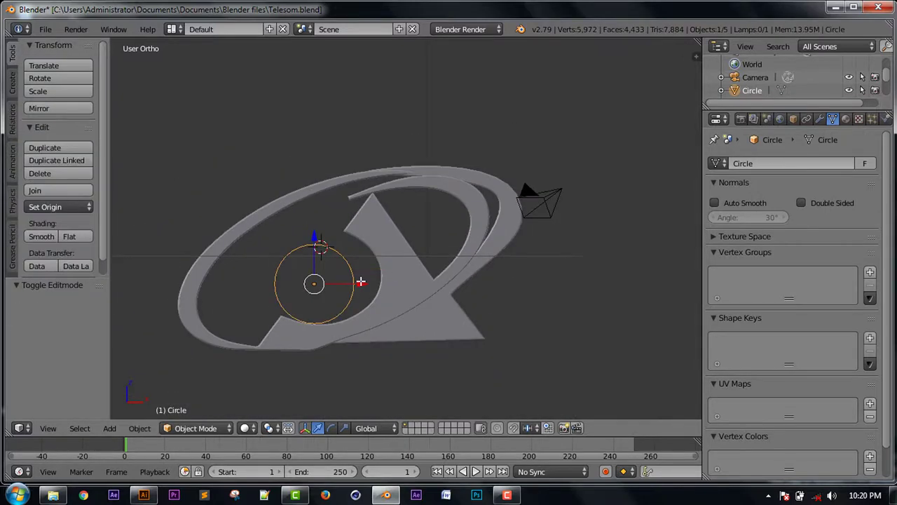
key("Delete")
key("shift+a")
Add a Bezier circle, scale it to 2.460 and rotate it 90° on X.
left_click(405, 302)
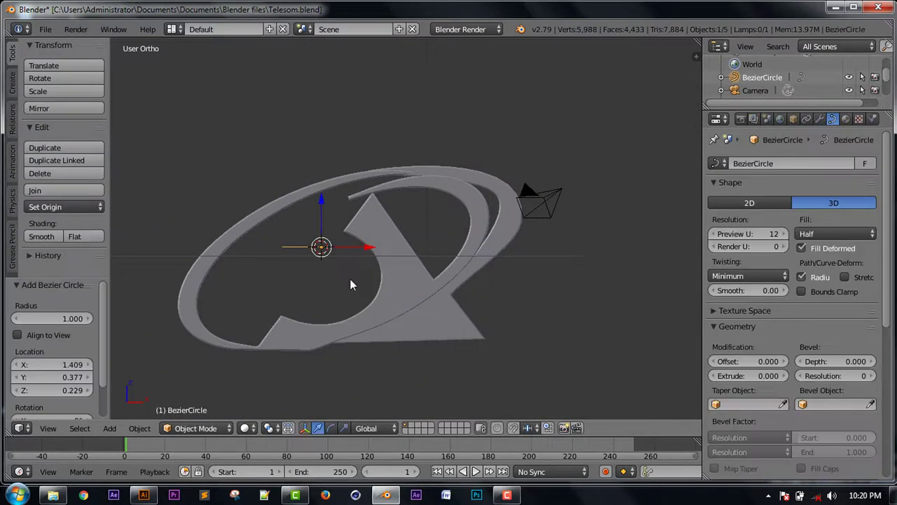
key("s")
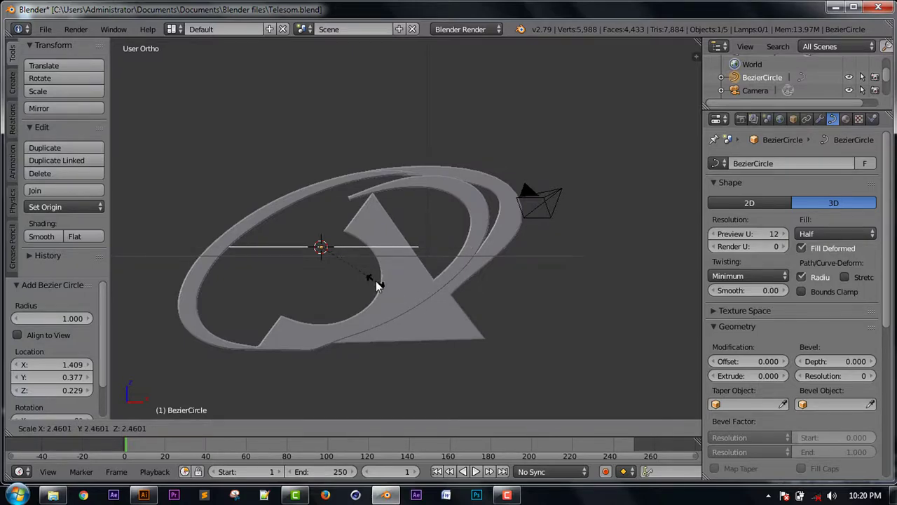
left_click(376, 285)
type("rx90")
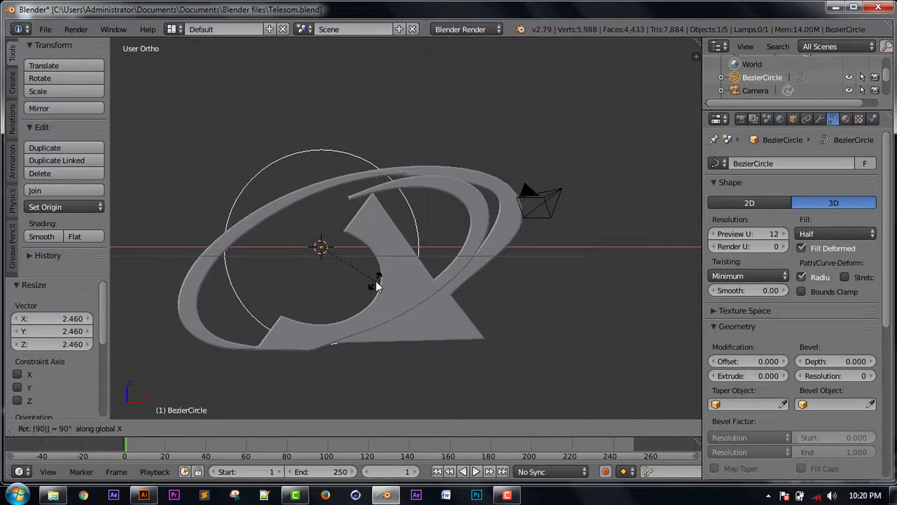
left_click(330, 246)
left_click(335, 227)
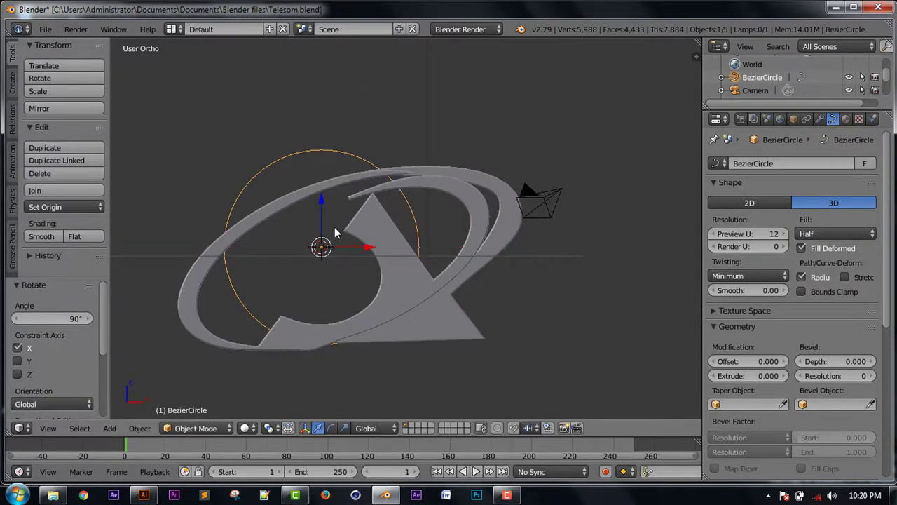
Shrink the Bezier circle to about 0.54 and settle it inside the logo's ring.
key("Tab")
key("Tab")
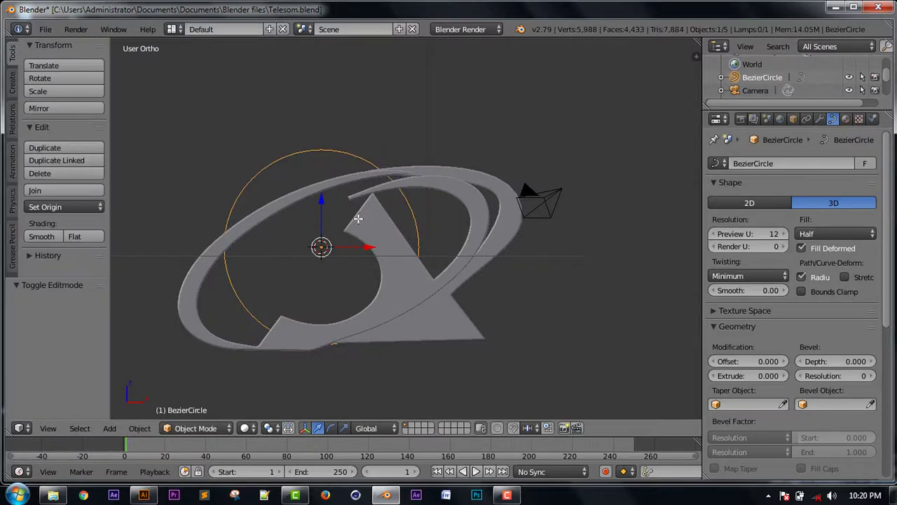
key("s")
left_click(336, 227)
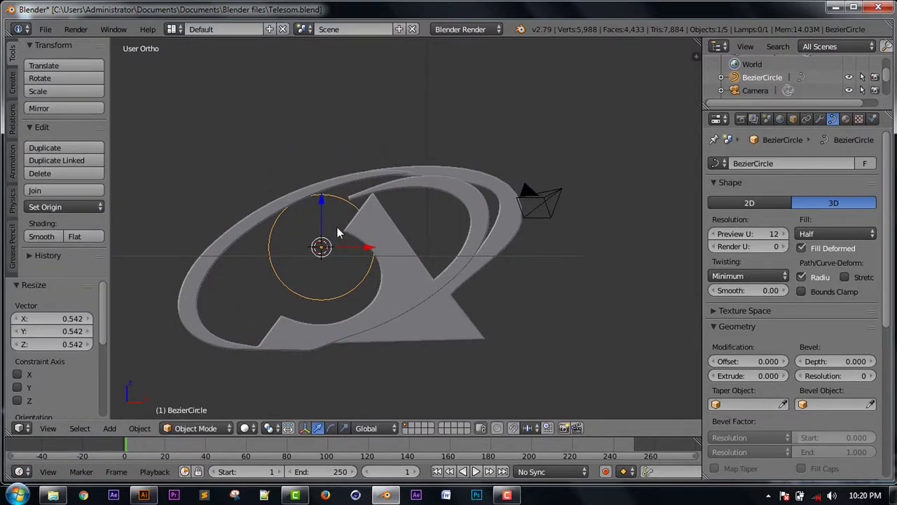
key("g")
left_click(342, 256)
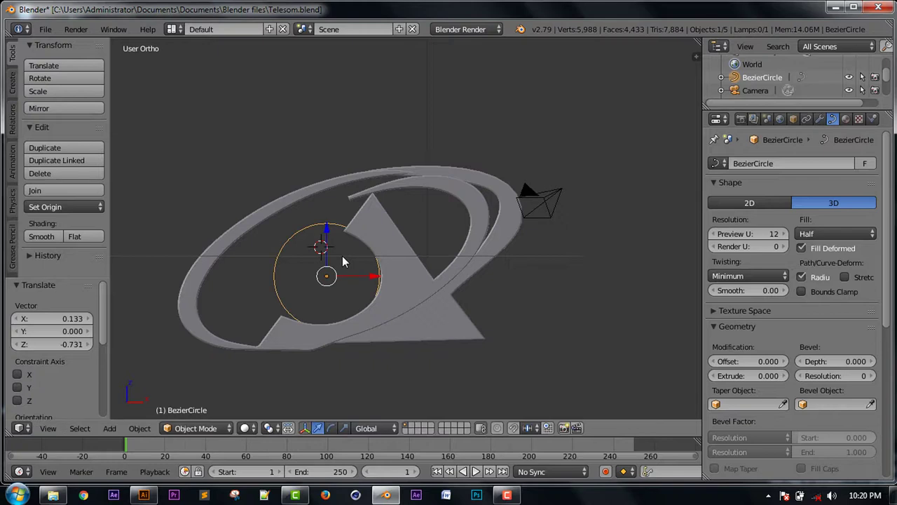
key("s")
left_click(339, 263)
Widen the circle into an oval by pushing its right and left points outward along X.
key("Tab")
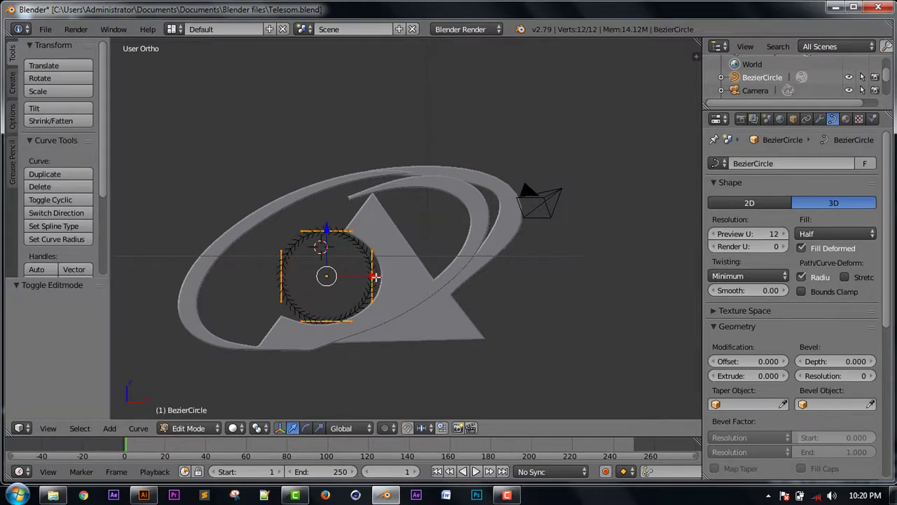
key("g")
key("x")
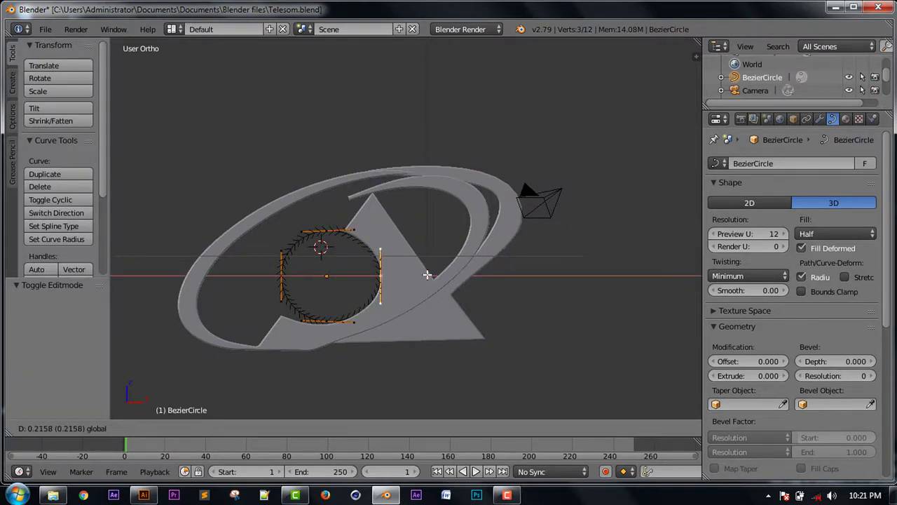
left_click(427, 275)
right_click(284, 278)
key("g")
key("x")
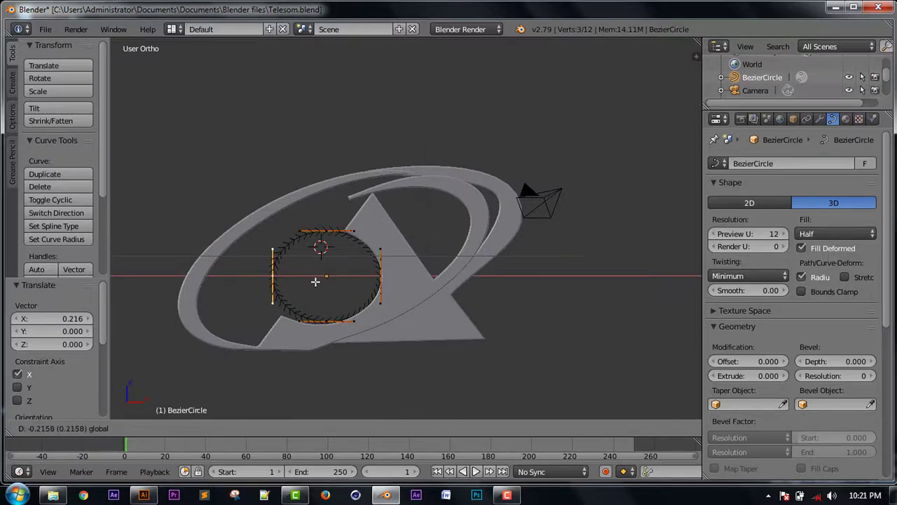
left_click(323, 279)
key("ctrl+z")
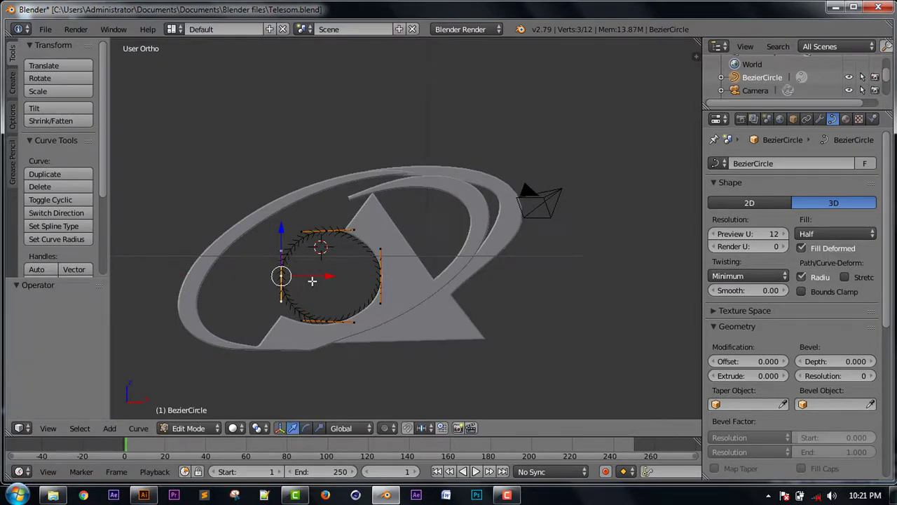
key("g")
key("x")
left_click(303, 281)
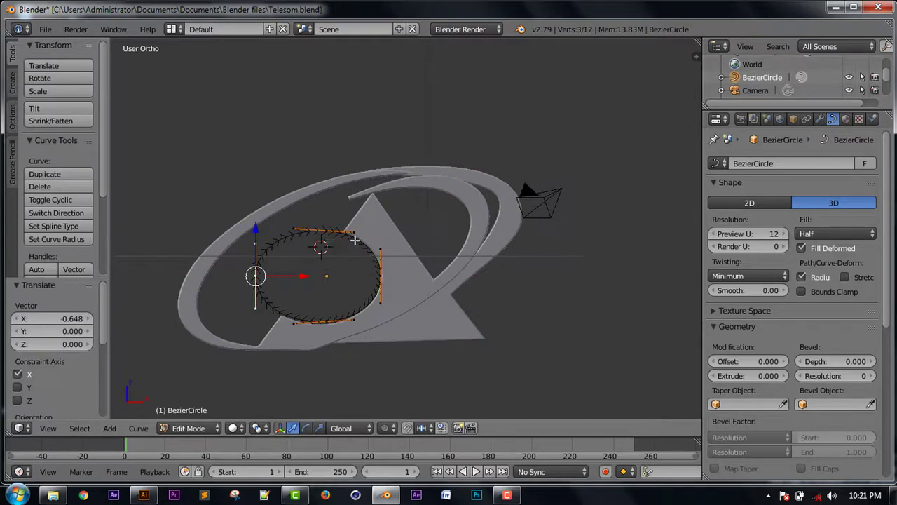
key("Tab")
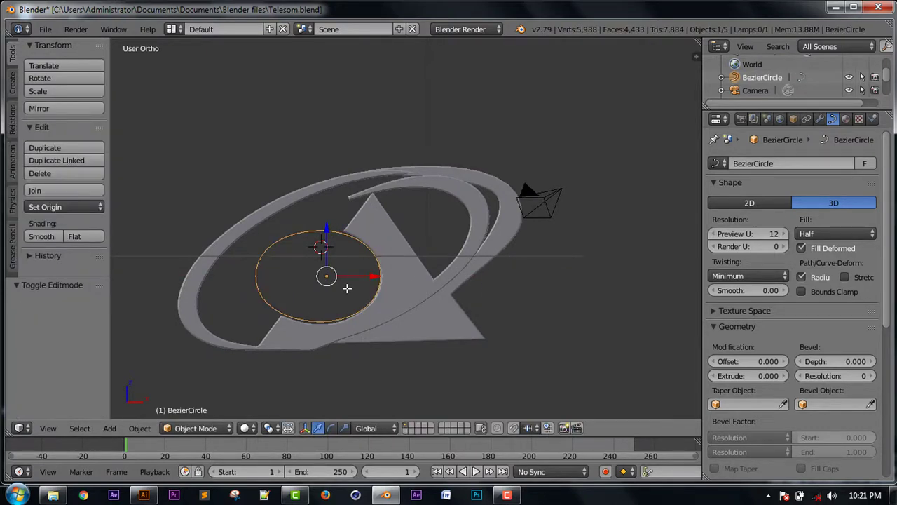
key("Tab")
Lower the oval's points slightly on Z and move the oval -0.780 along Y.
key("g")
key("z")
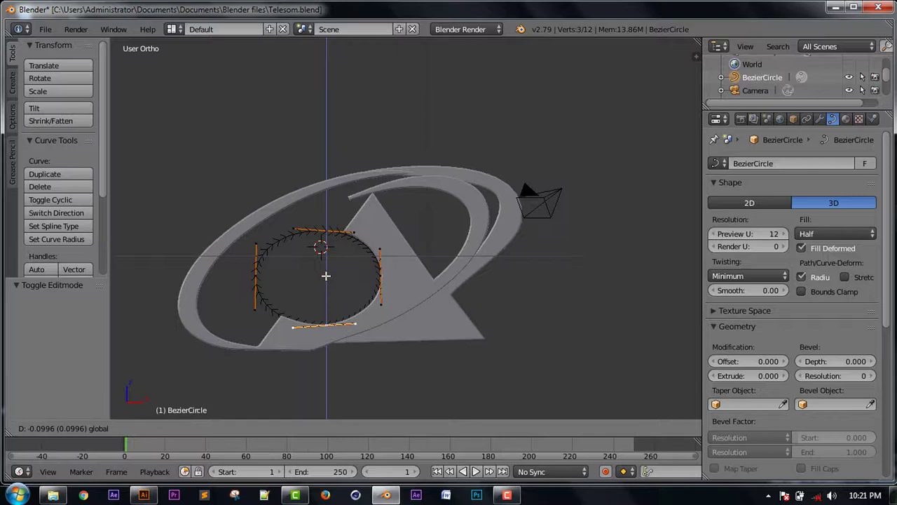
left_click(325, 266)
key("KP_3")
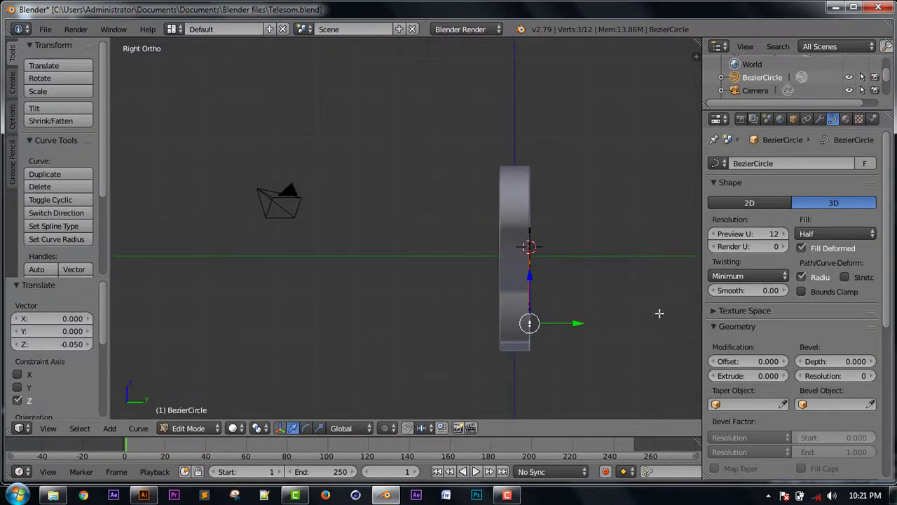
key("Tab")
key("g")
key("y")
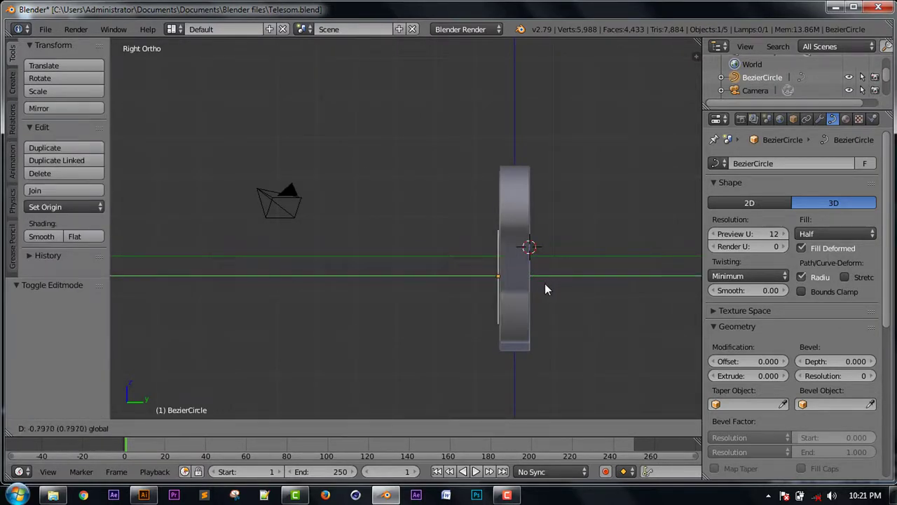
left_click(545, 284)
left_click(600, 115)
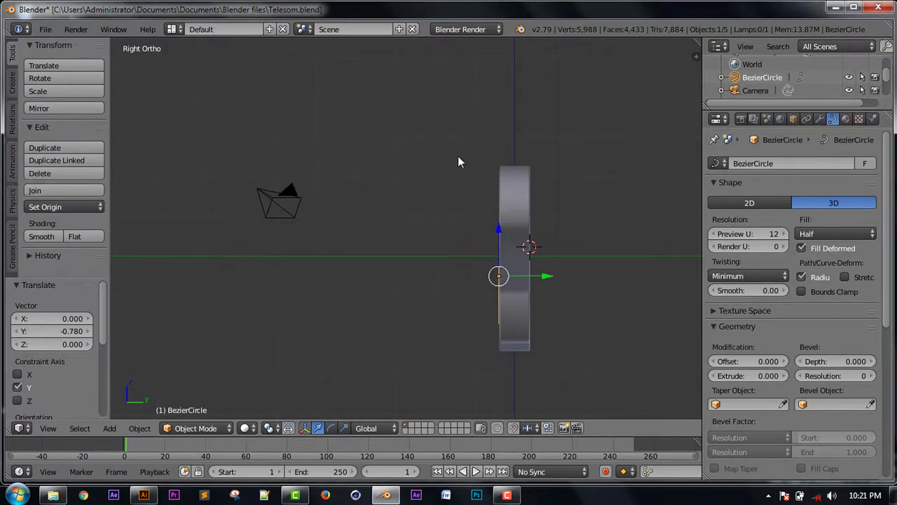
Switch the curve's shape to 2D with fill set to Both.
key("KP_1")
key("Tab")
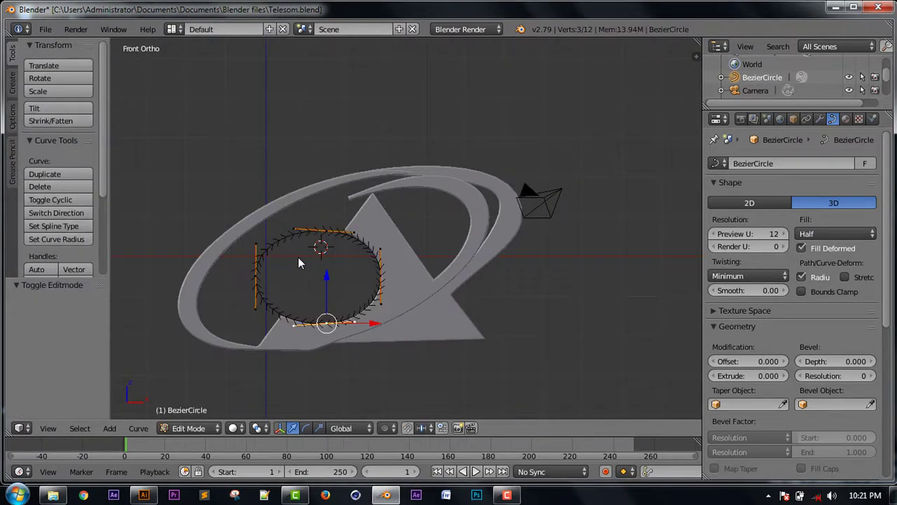
key("Tab")
left_click(748, 203)
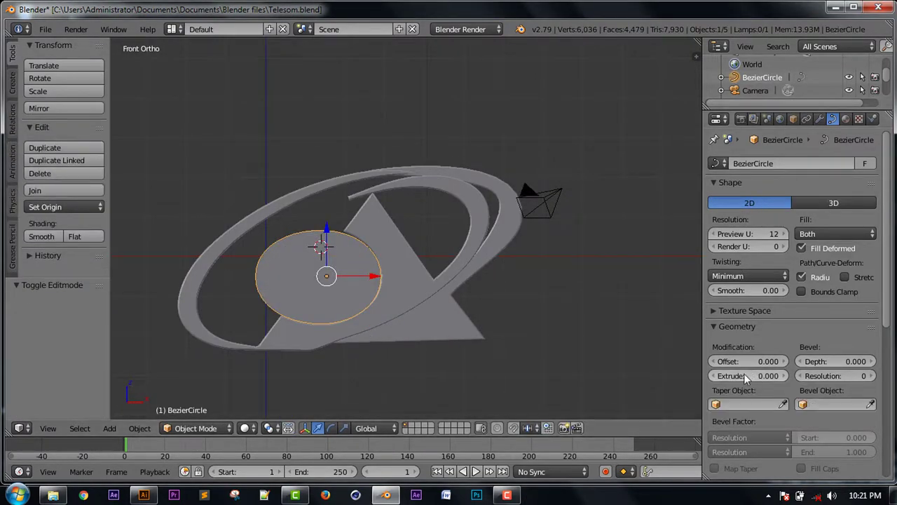
Give the oval disc extrude 0.299, bevel depth 0.050 and bevel resolution 2.
left_click_drag(733, 377, 754, 377)
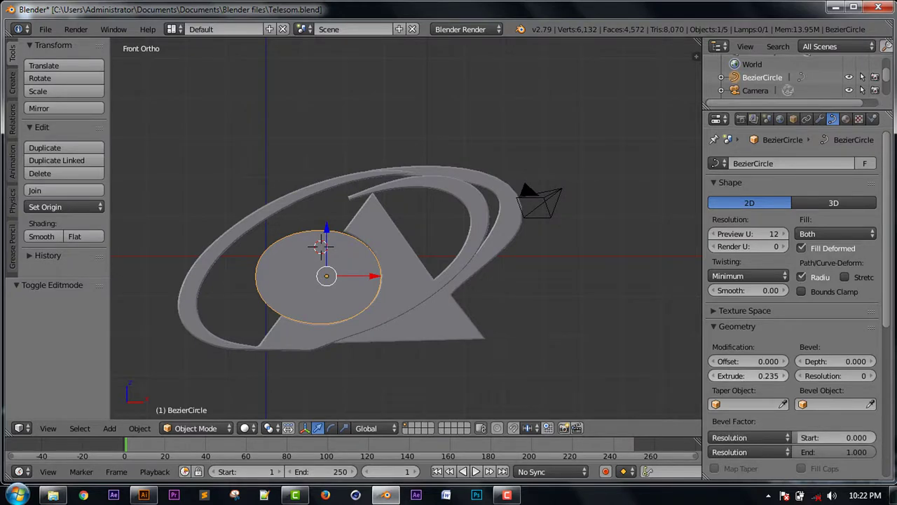
key("KP_3")
left_click_drag(754, 378, 775, 377)
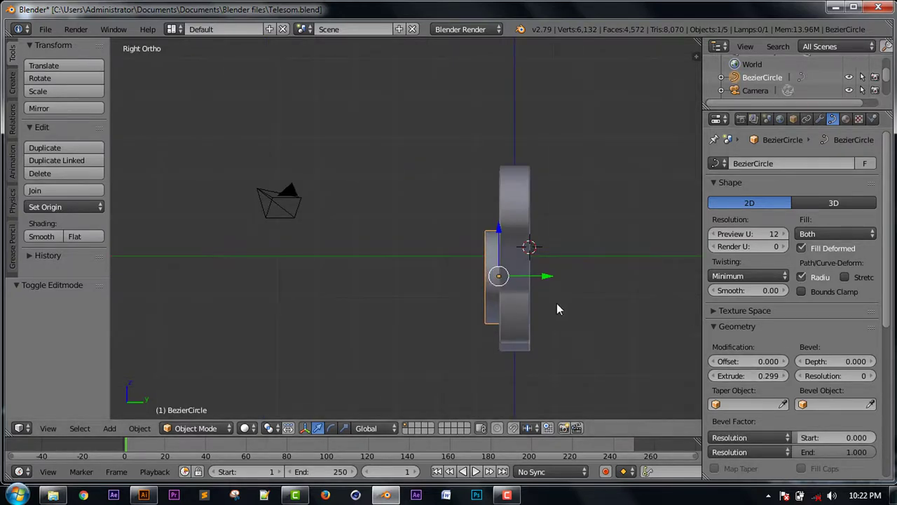
left_click(873, 376)
left_click(872, 376)
left_click_drag(834, 361, 859, 361)
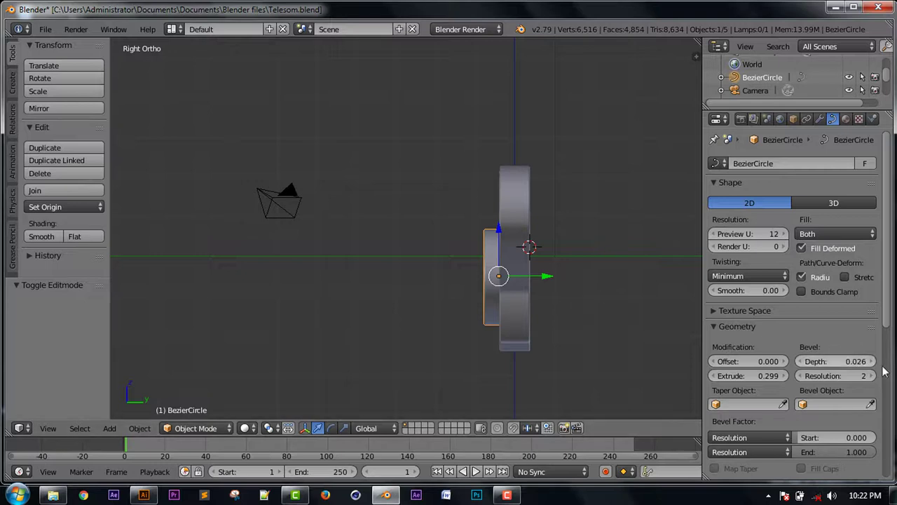
left_click_drag(546, 277, 559, 281)
key("KP_1")
scroll(403, 139, "down", 1)
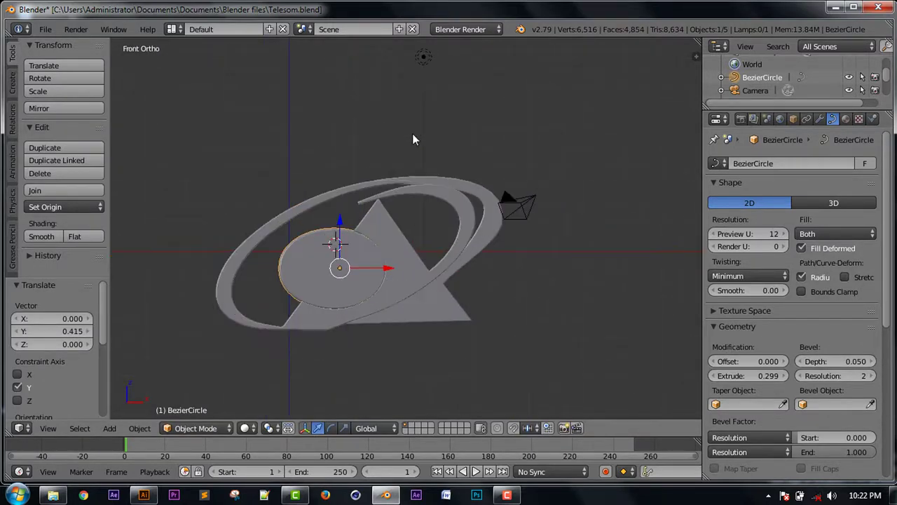
scroll(412, 135, "down", 3)
Select the lamp and raise it 2.617 on Z above the logo.
left_click(845, 120)
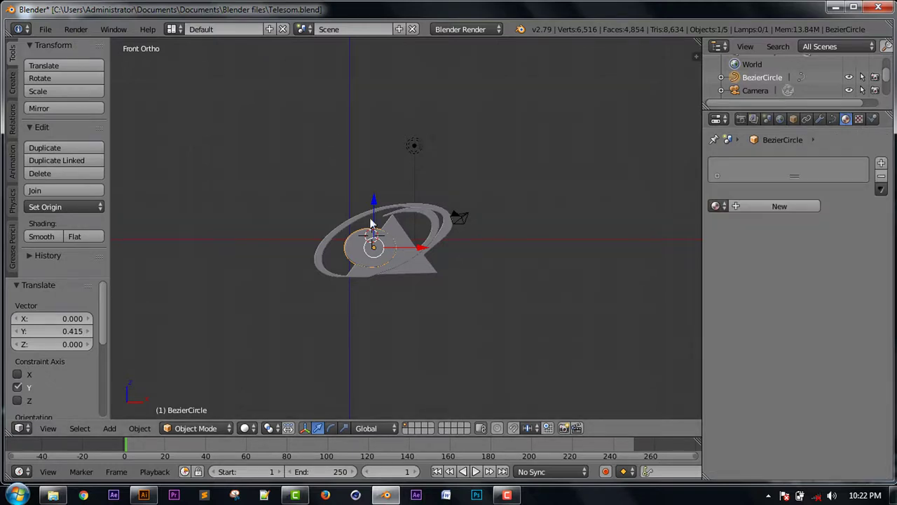
right_click(416, 148)
scroll(412, 195, "up", 2)
key("KP_5")
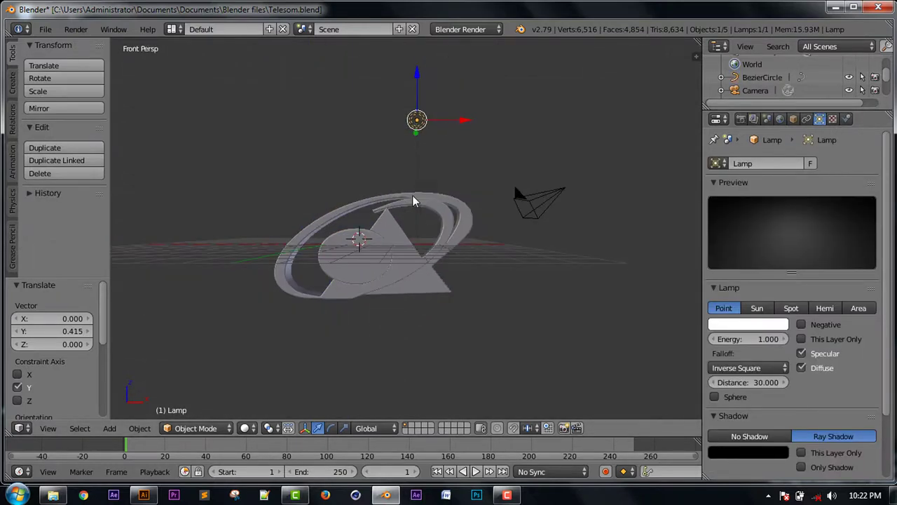
key("b")
left_click_drag(251, 136, 477, 343)
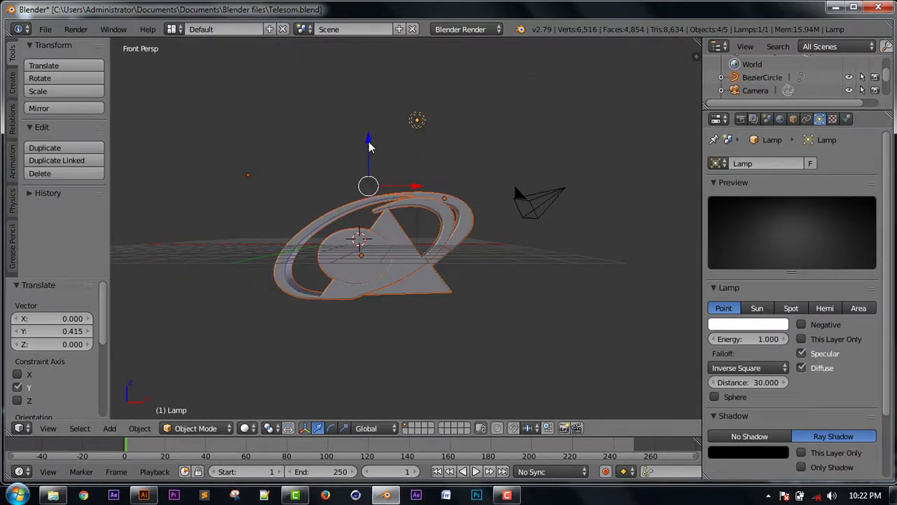
key("ctrl+z")
key("ctrl+z")
left_click_drag(423, 62, 418, 376)
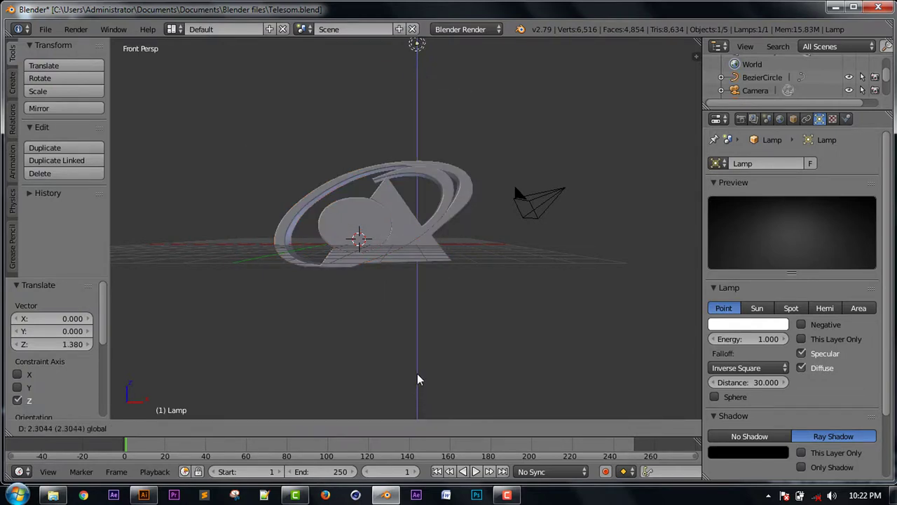
Switch the render engine to Cycles Render.
left_click(477, 29)
left_click(459, 74)
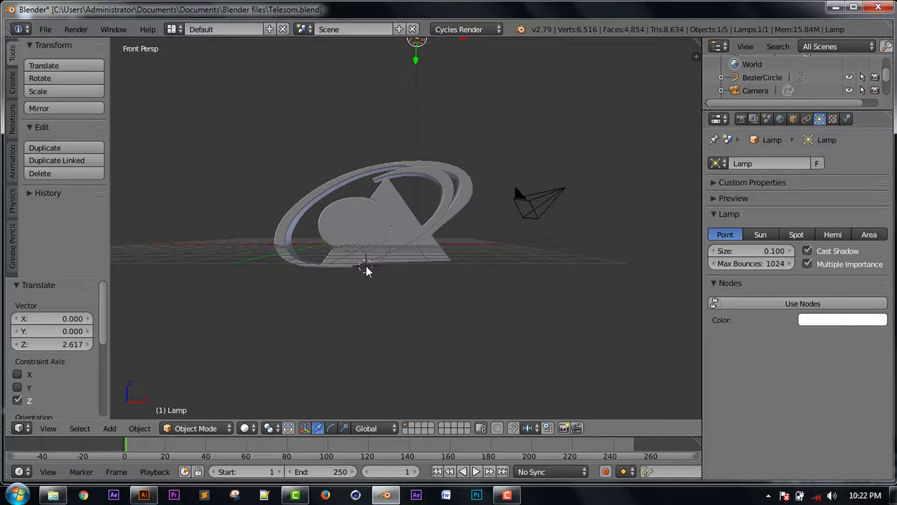
key("shift+a")
Add a ground plane and scale it up about thirteen times.
left_click(441, 253)
key("s")
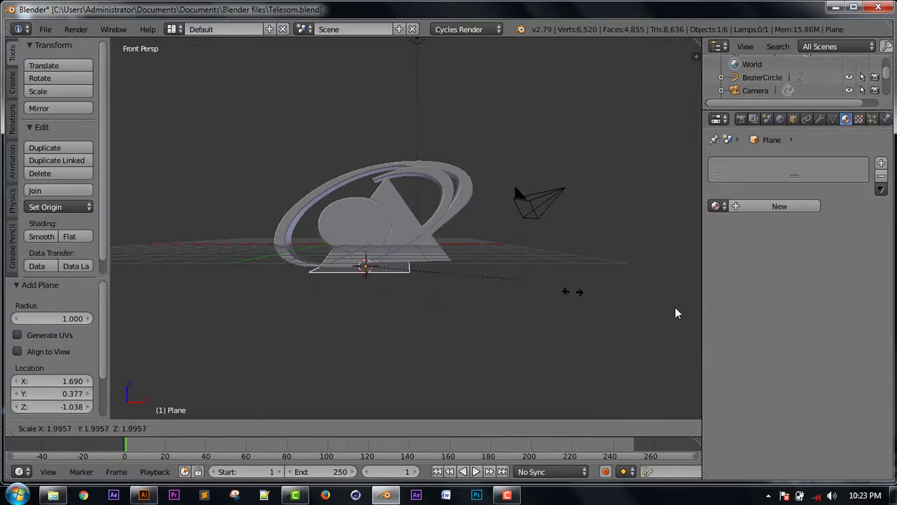
left_click(256, 334)
Delete the old camera, add a new one, and raise it along Z.
right_click(520, 202)
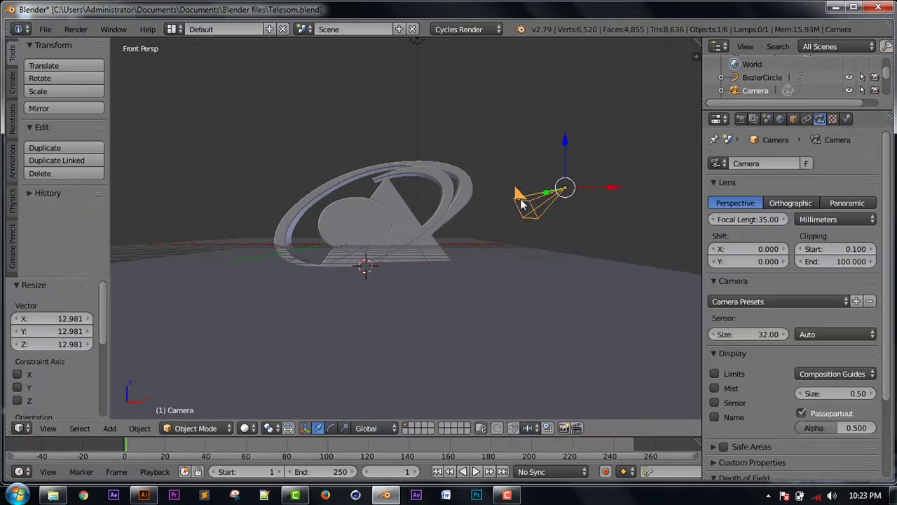
key("x")
left_click(524, 198)
key("shift+a")
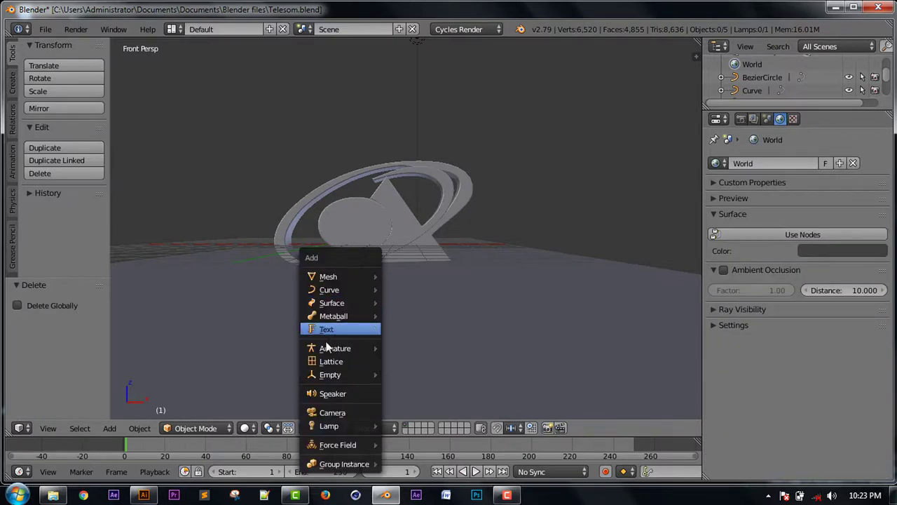
left_click(344, 412)
key("g")
key("z")
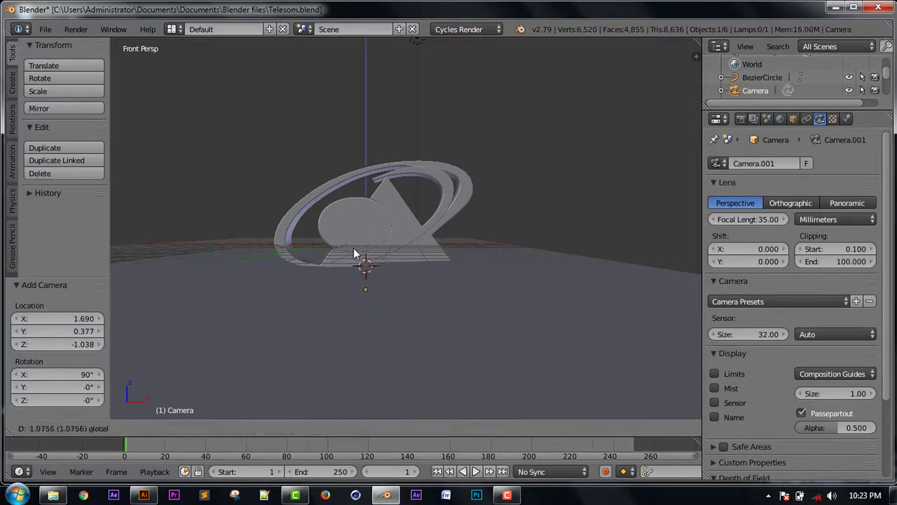
left_click(354, 248)
Raise the new camera further and pull it back to -11.944 along Y.
key("g")
key("z")
left_click(376, 199)
key("KP_6")
key("KP_6")
key("KP_6")
key("KP_3")
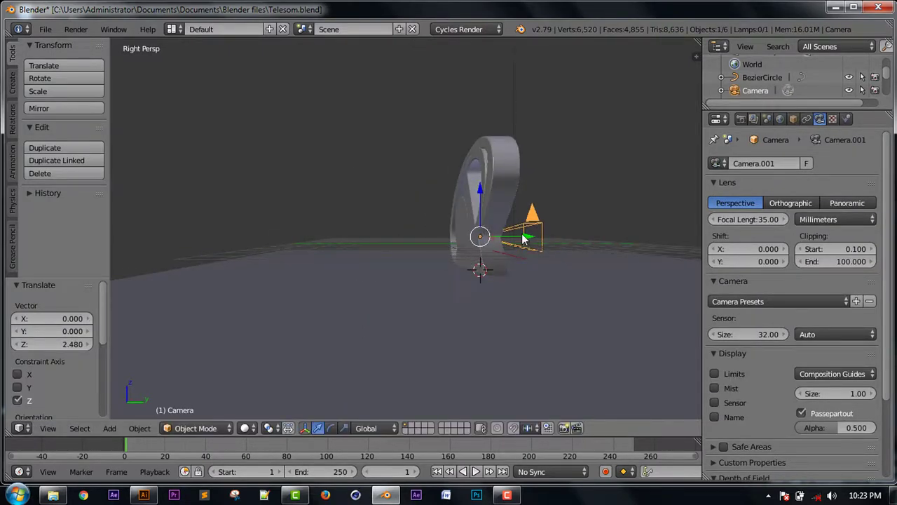
key("g")
key("y")
left_click(240, 247)
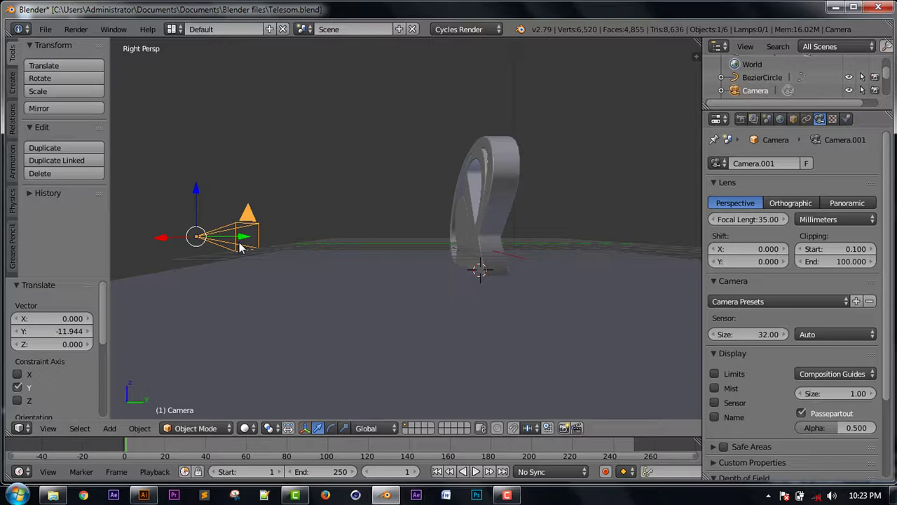
key("KP_1")
scroll(338, 254, "down", 3)
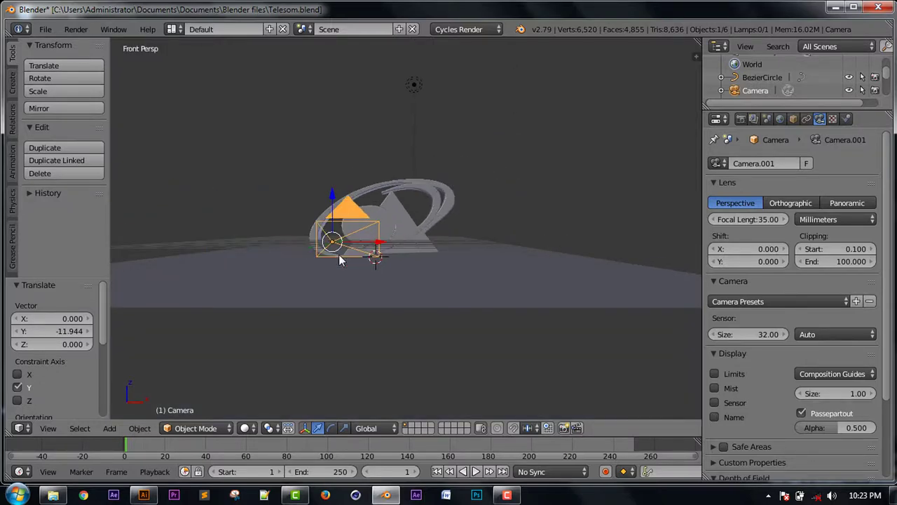
scroll(337, 280, "up", 4)
Create a new material for the ground plane with a Mix Shader surface.
right_click(337, 280)
left_click(607, 109)
left_click(779, 206)
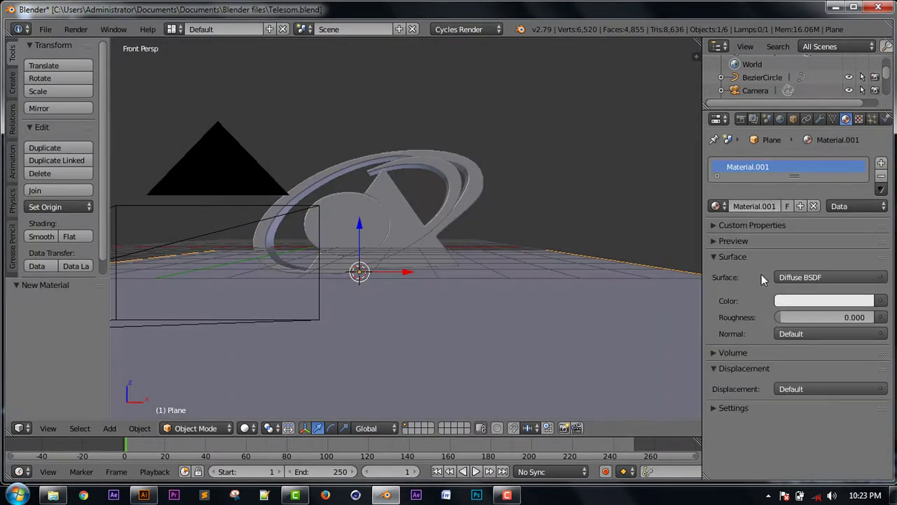
left_click(800, 276)
left_click(709, 132)
Set the Mix Shader's inputs to Diffuse BSDF and Glossy BSDF at Fac 0.500.
left_click(816, 318)
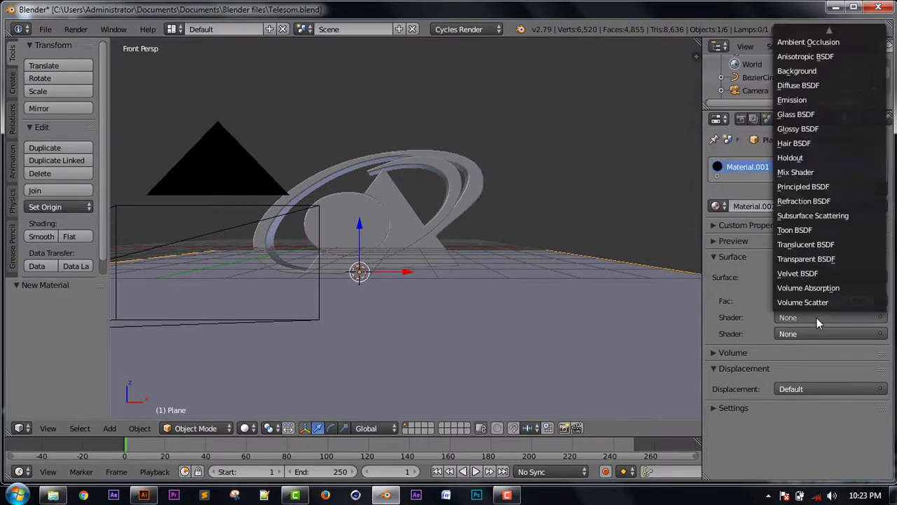
left_click(809, 131)
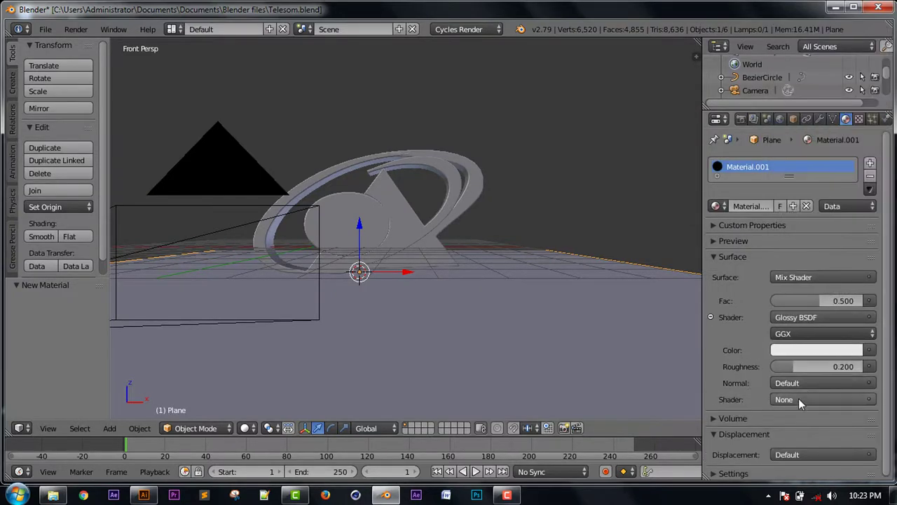
left_click(798, 398)
left_click(831, 170)
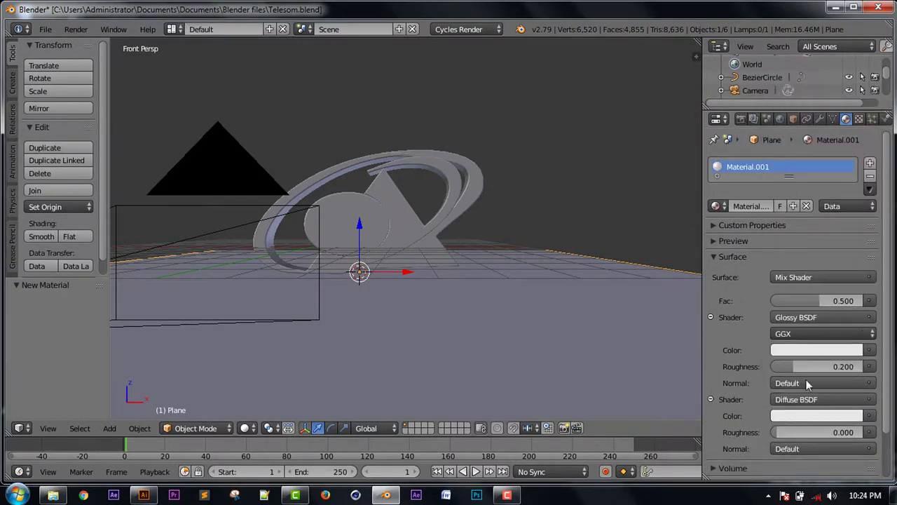
left_click(811, 398)
left_click(724, 210)
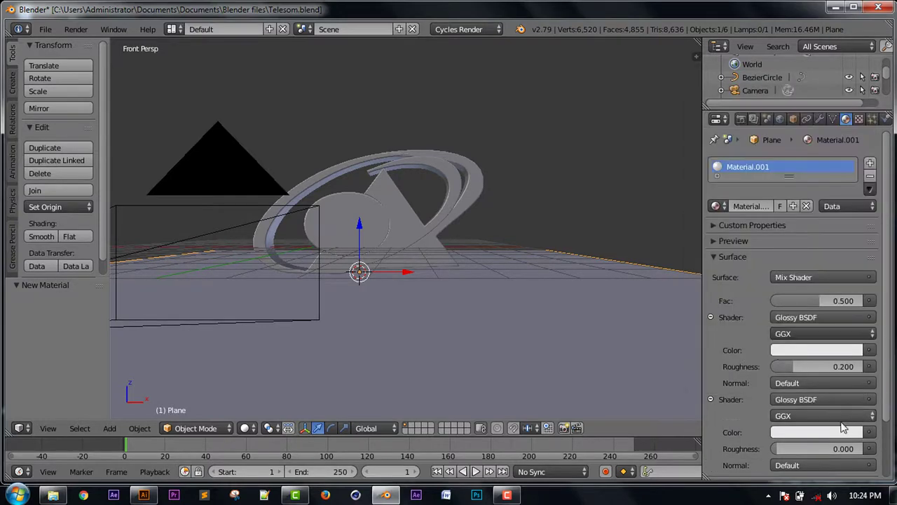
left_click(796, 321)
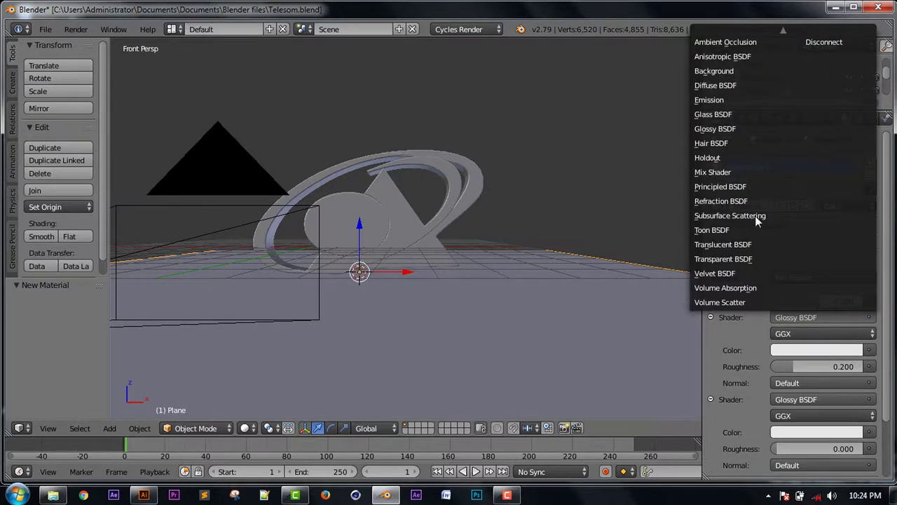
left_click(751, 84)
Give the swoosh ring a new material with a blue colour.
right_click(448, 198)
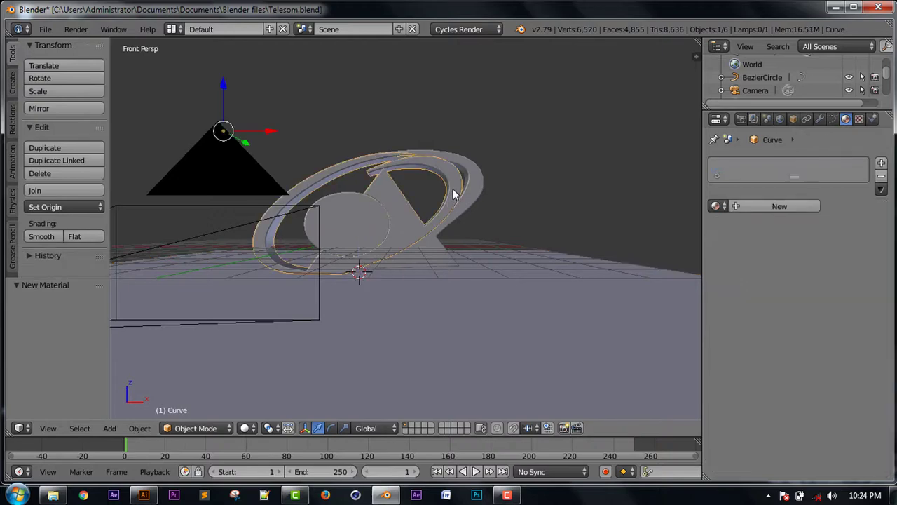
left_click(777, 202)
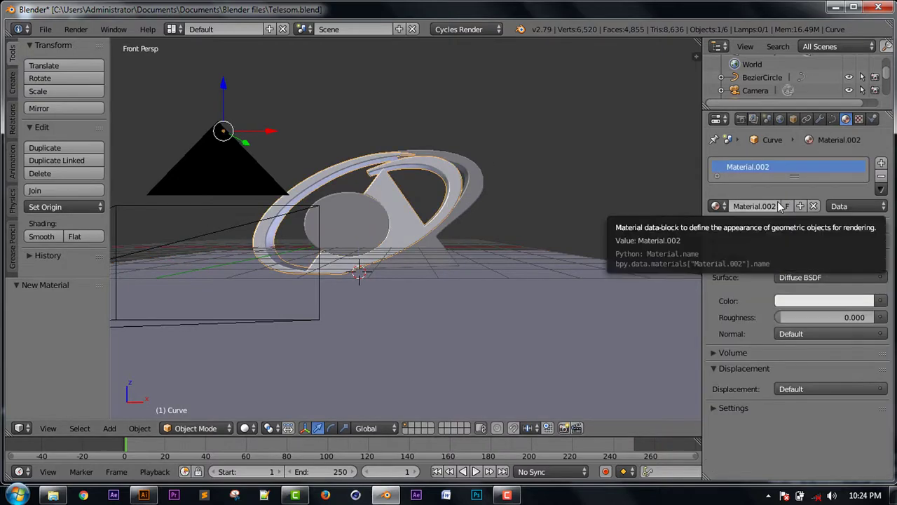
left_click(50, 495)
left_click(50, 495)
left_click(824, 301)
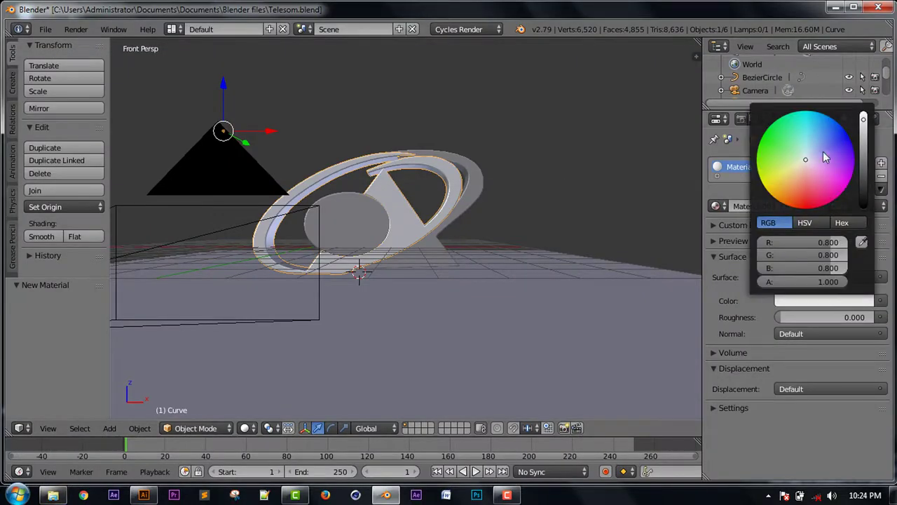
left_click(840, 136)
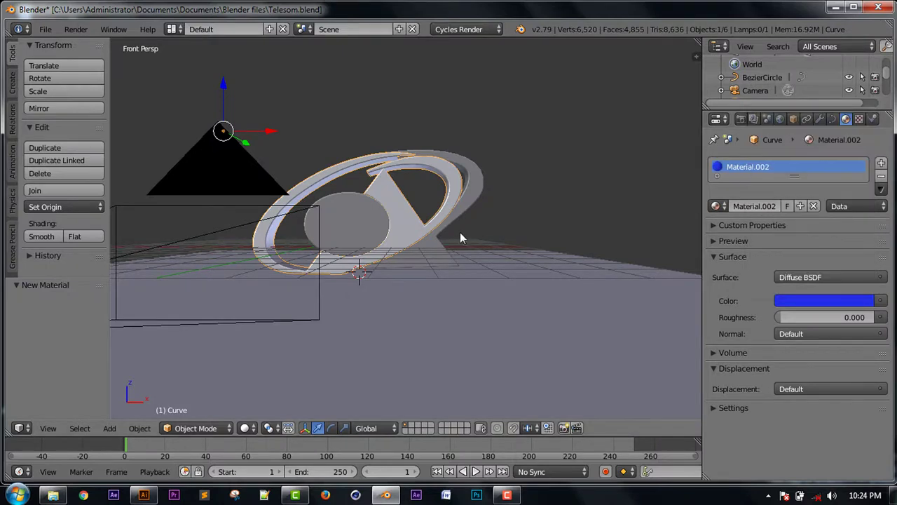
Give the triangle a new yellow material and assign that same Material.003 to the disc.
right_click(460, 232)
left_click(798, 201)
left_click(839, 300)
left_click_drag(793, 182, 779, 180)
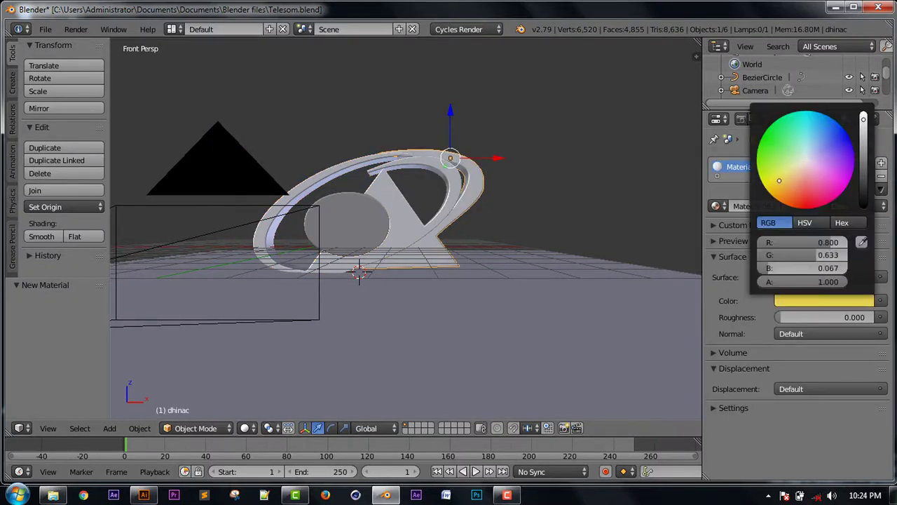
right_click(358, 224)
left_click(715, 206)
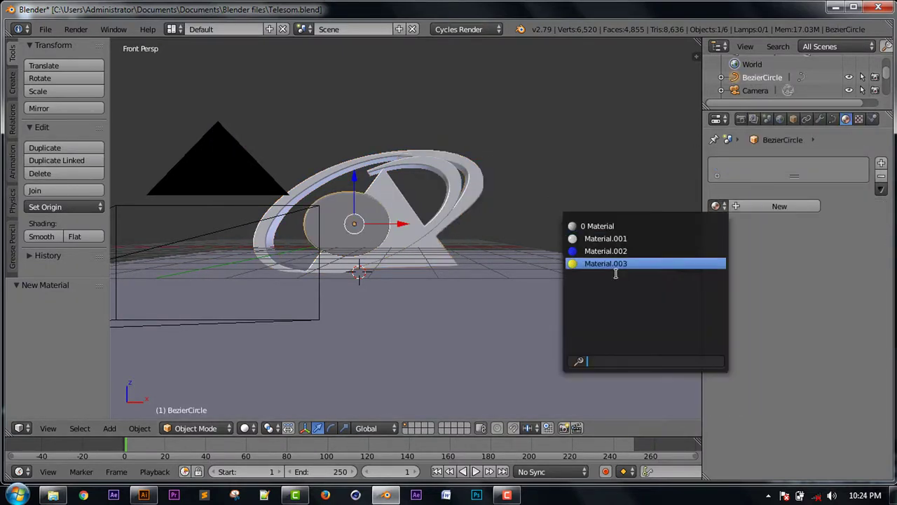
left_click(615, 271)
Look through the scene camera with Rendered viewport shading.
key("KP_0")
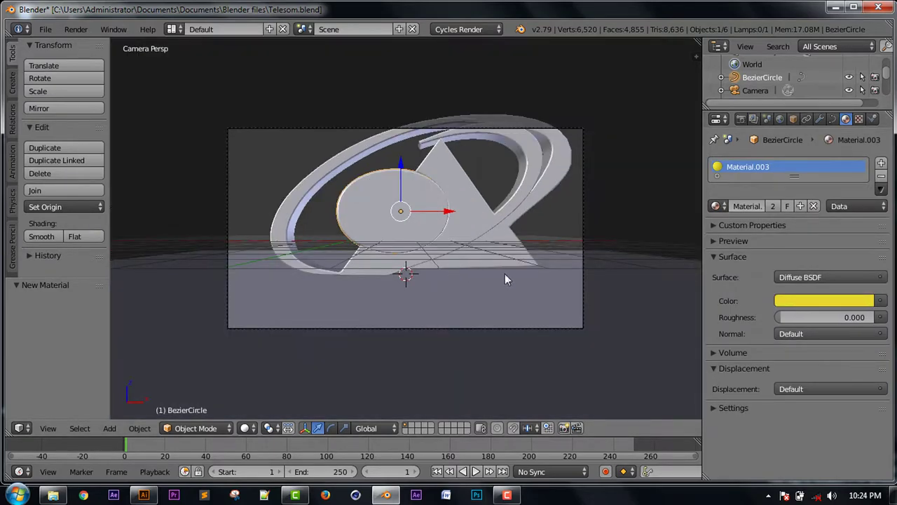
left_click(245, 428)
left_click(277, 341)
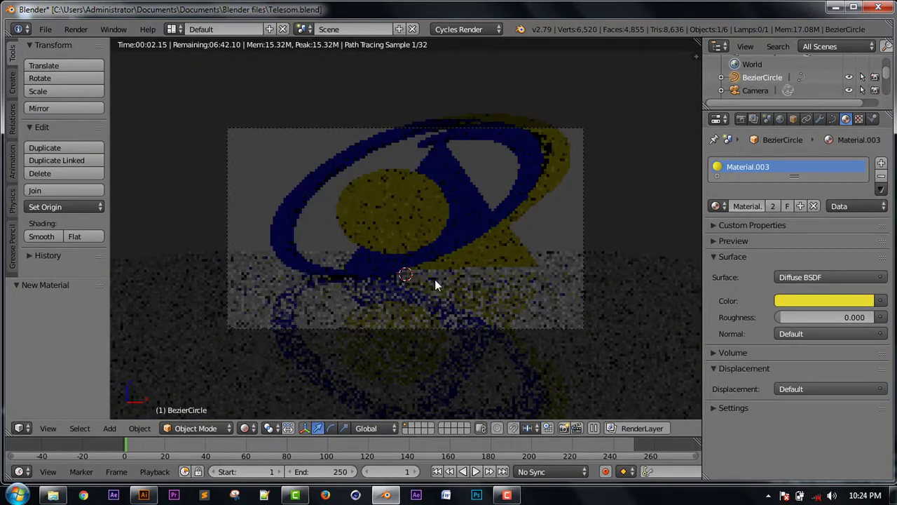
Split the 3D view in two, hide the shelf, and raise the ground plane 0.372 on Z.
left_click_drag(696, 55, 324, 231)
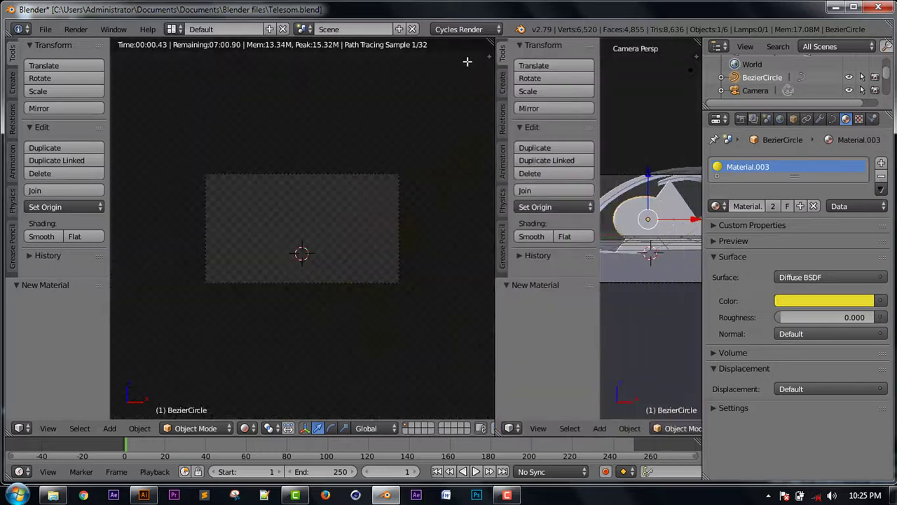
key("t")
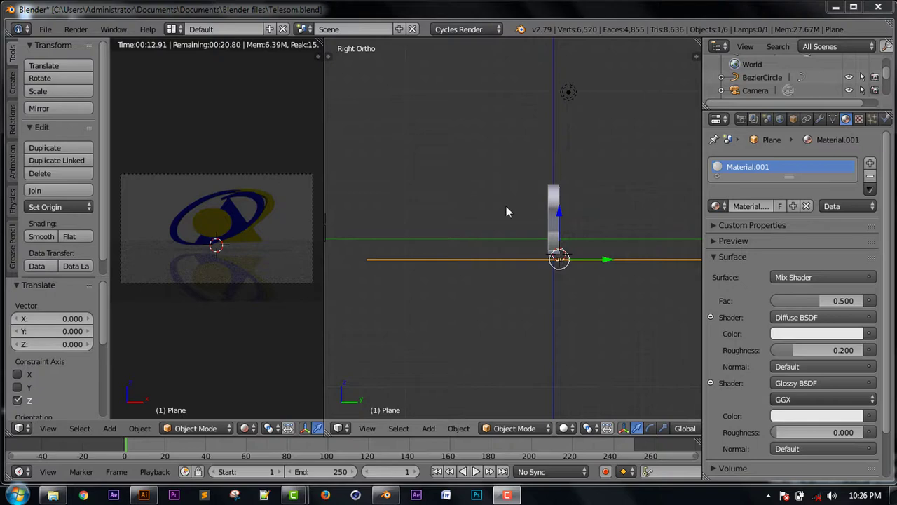
key("g")
scroll(515, 231, "up", 6)
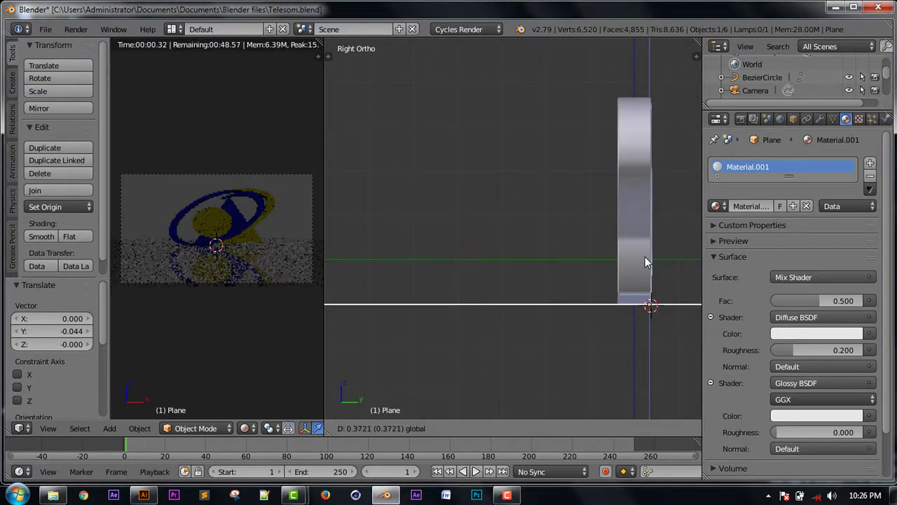
left_click(645, 257)
Enable nodes on the lamp and set its emission strength to 1000.
key("KP_1")
scroll(552, 273, "down", 1)
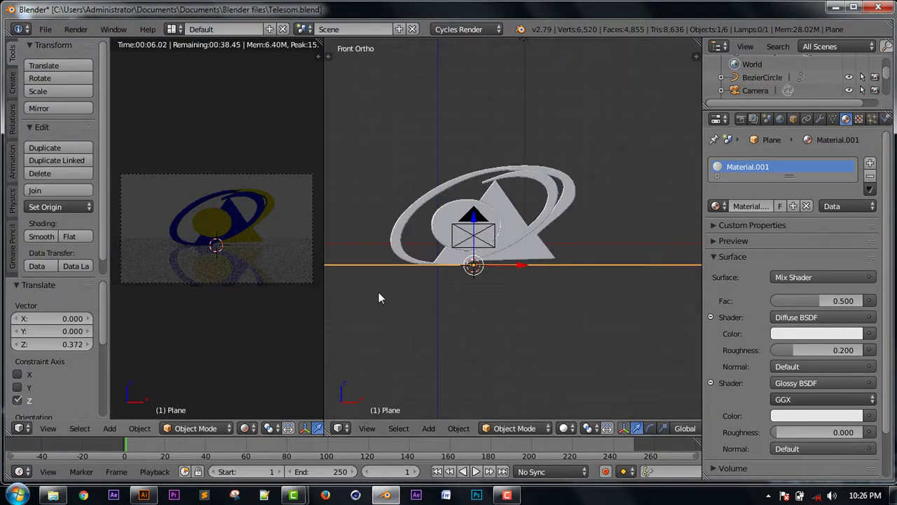
scroll(549, 172, "down", 2)
right_click(521, 92)
left_click(803, 304)
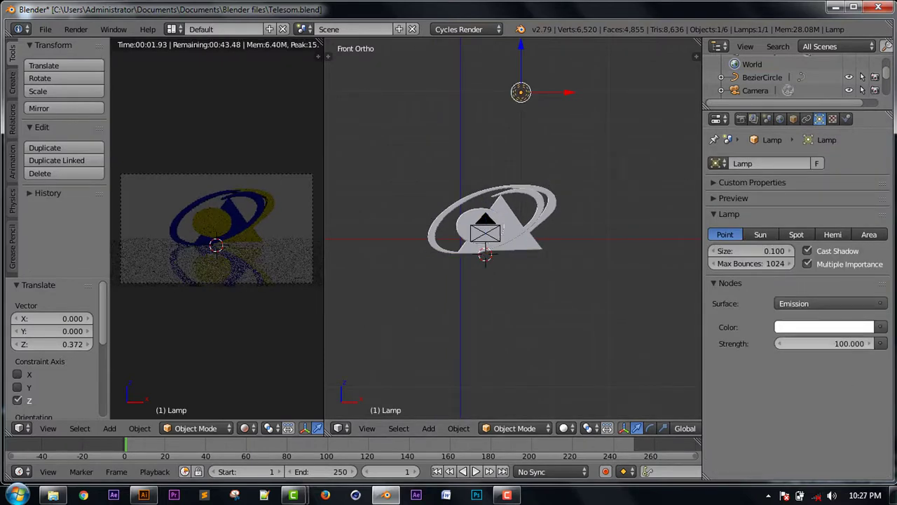
double_click(832, 344)
type("1000")
key("Return")
Select the logo mesh and bring up its material's surface shader options.
right_click(547, 203)
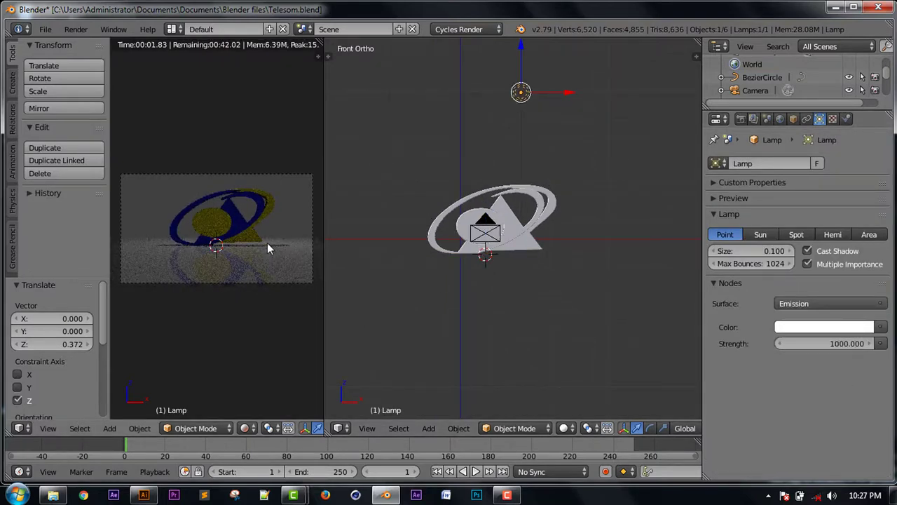
left_click(845, 119)
left_click(810, 278)
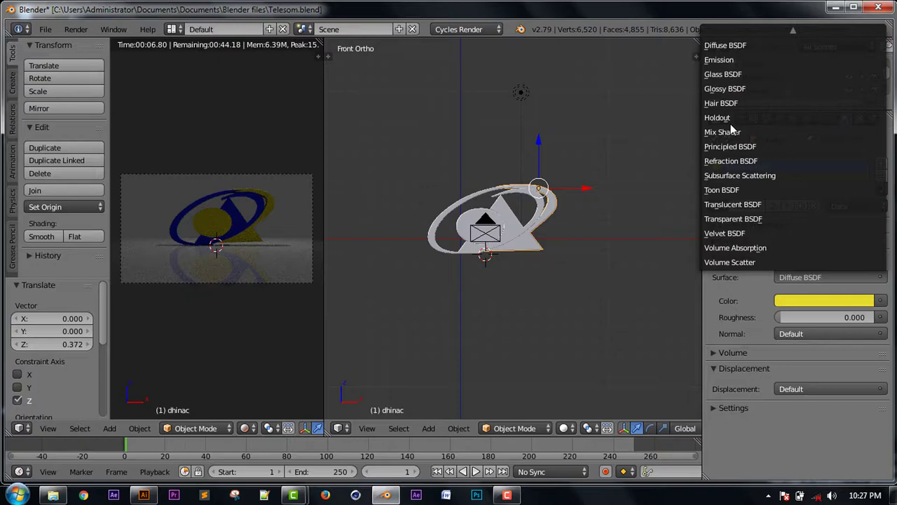
Try a Mix Shader of yellow Glossy BSDF and Diffuse BSDF, glossy roughness about 0.223.
left_click(761, 90)
left_click(796, 279)
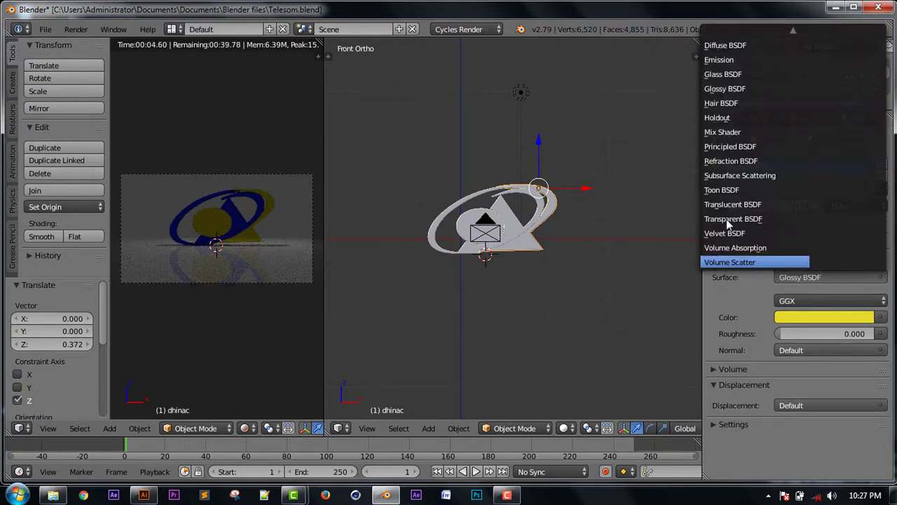
left_click(743, 132)
left_click(831, 317)
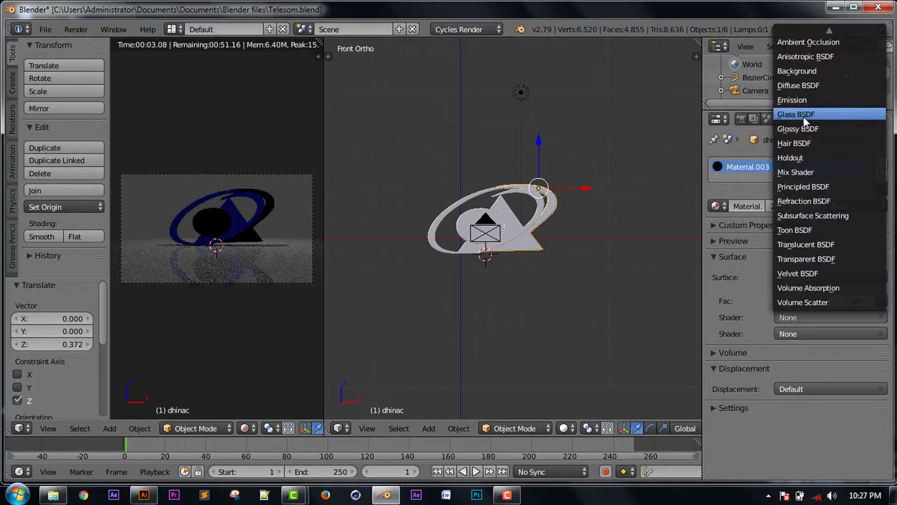
left_click(801, 129)
left_click(824, 350)
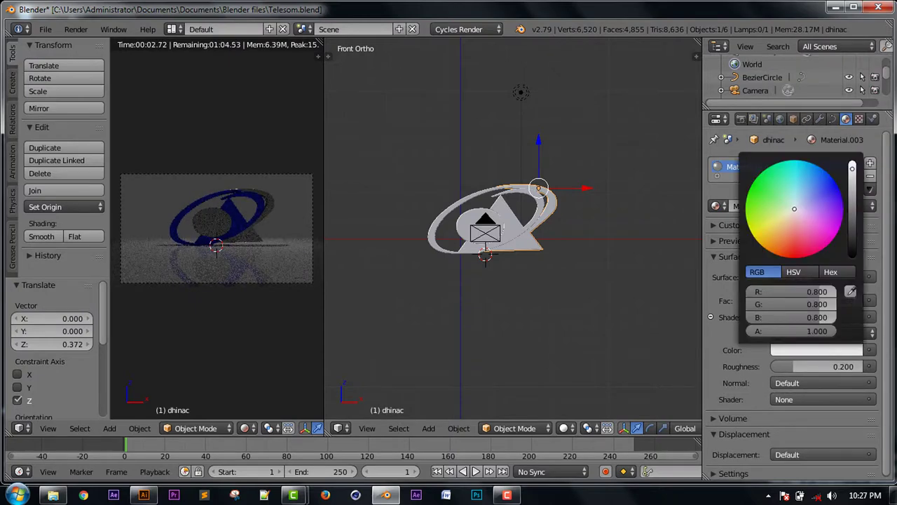
left_click(813, 192)
left_click(717, 205)
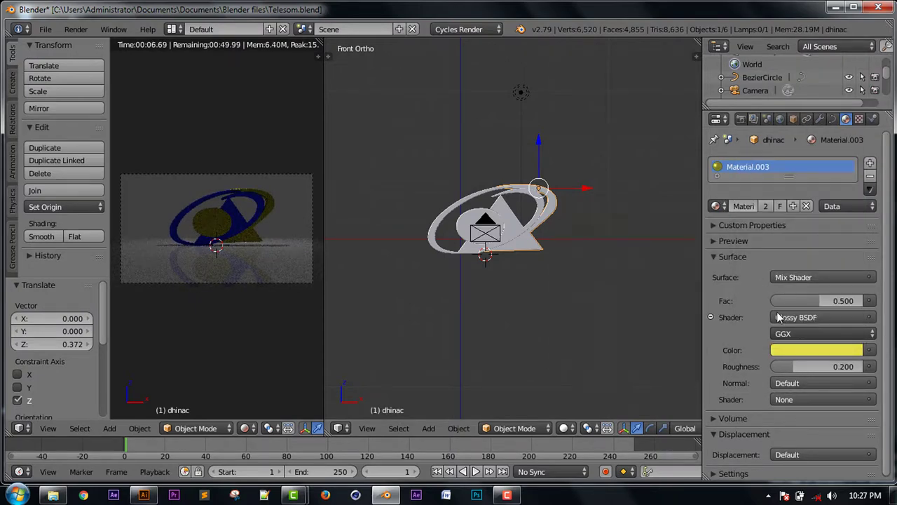
left_click(820, 399)
left_click(792, 167)
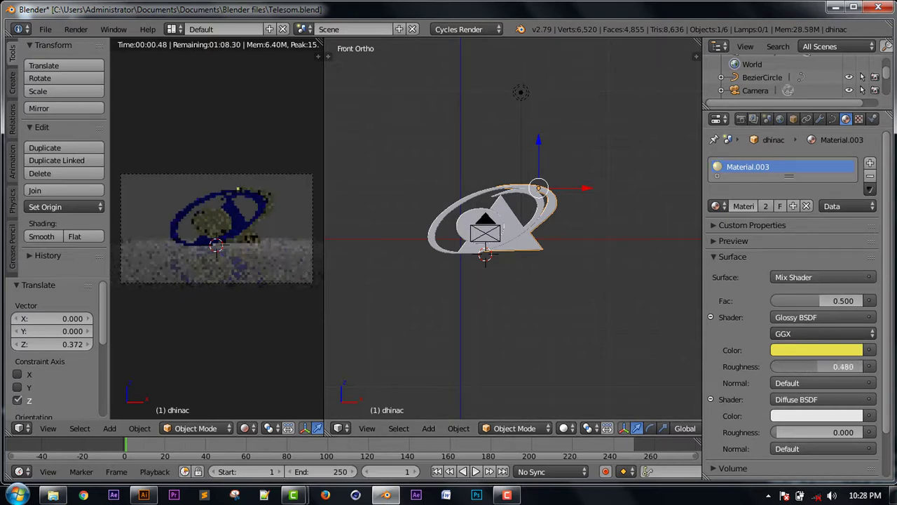
left_click_drag(818, 366, 795, 366)
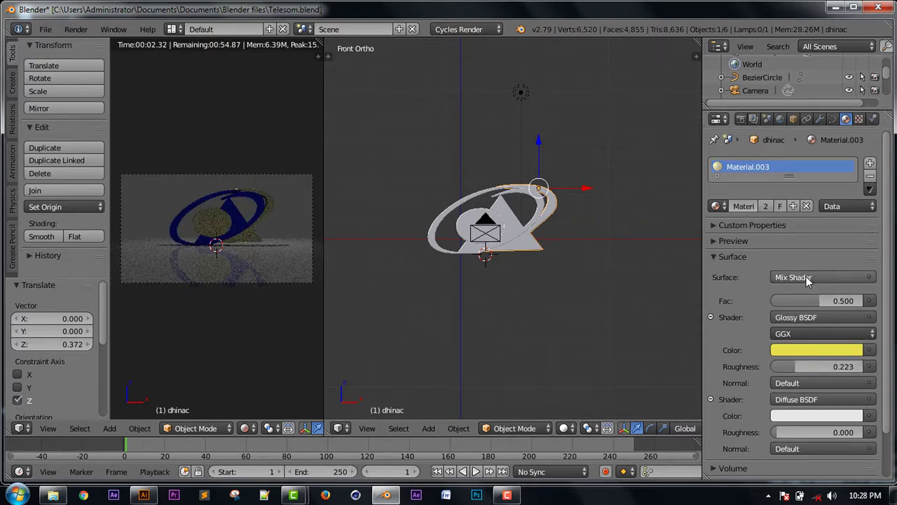
Replace the surface with a Principled BSDF using a yellow base colour.
left_click(806, 279)
left_click(764, 145)
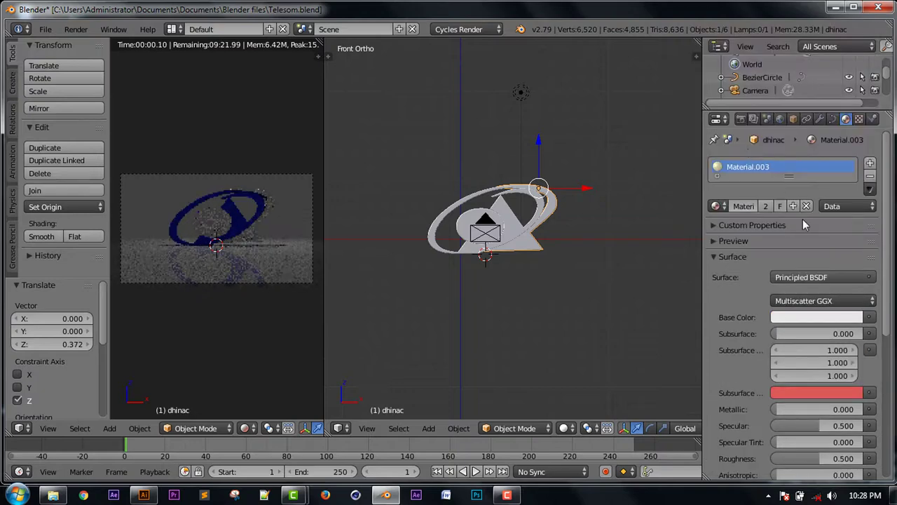
left_click(819, 319)
left_click(766, 194)
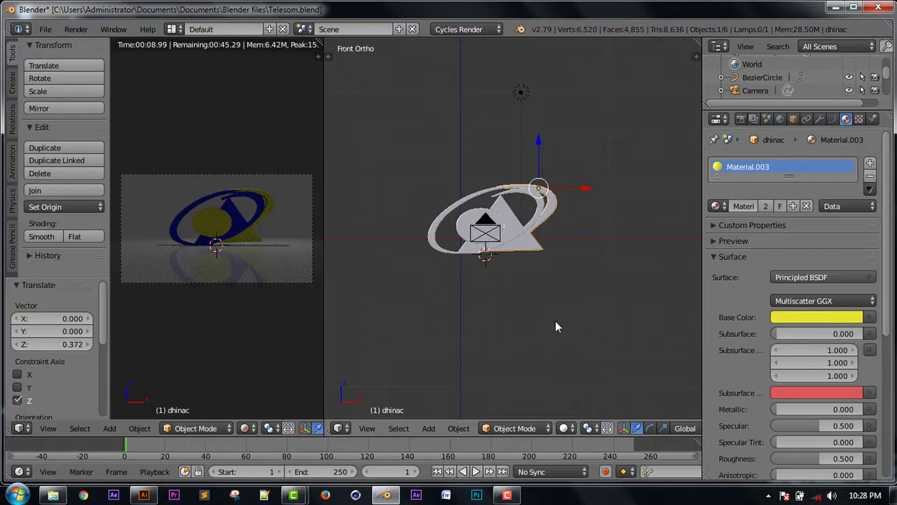
Switch the swoosh ring's material to Principled BSDF with a violet-blue base colour.
right_click(468, 225)
left_click(835, 277)
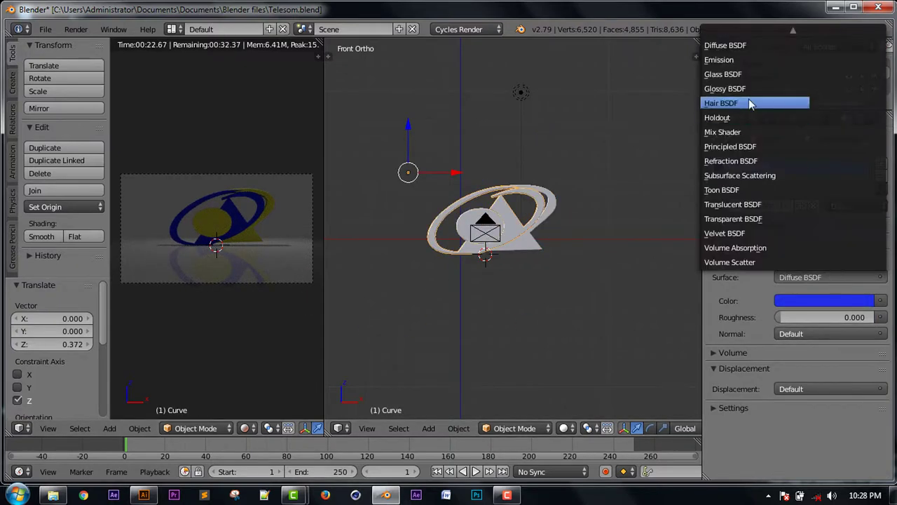
left_click(769, 146)
left_click(817, 315)
left_click_drag(779, 184, 825, 163)
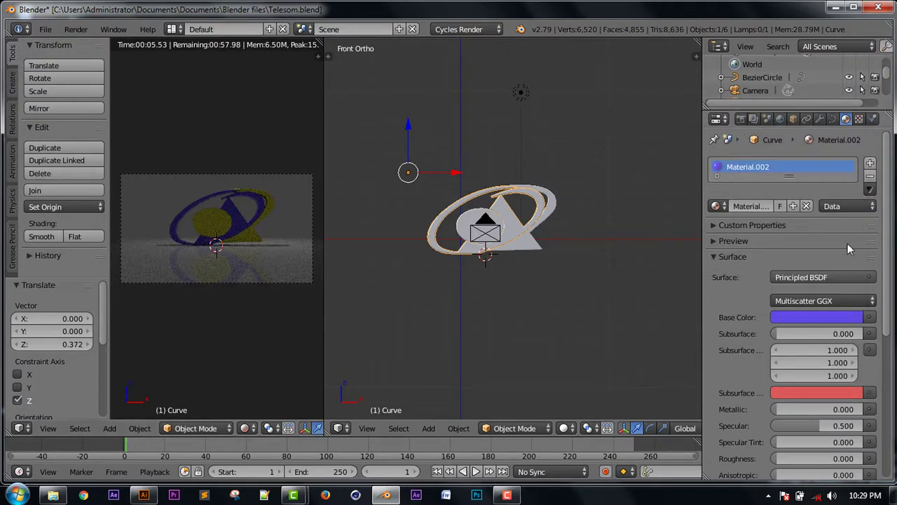
Set sheen tint 0.614 on the ring and 0.674 on the yellow piece, then view in perspective.
scroll(892, 324, "down", 3)
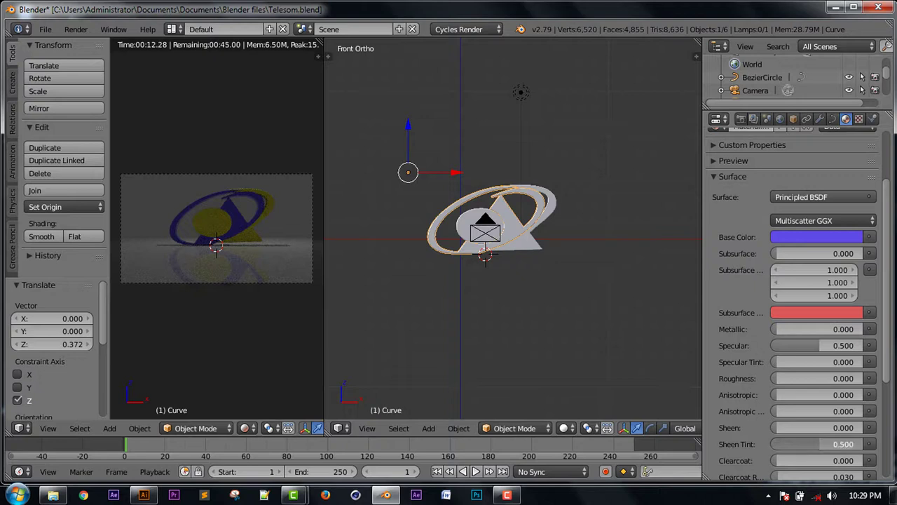
left_click_drag(816, 444, 841, 444)
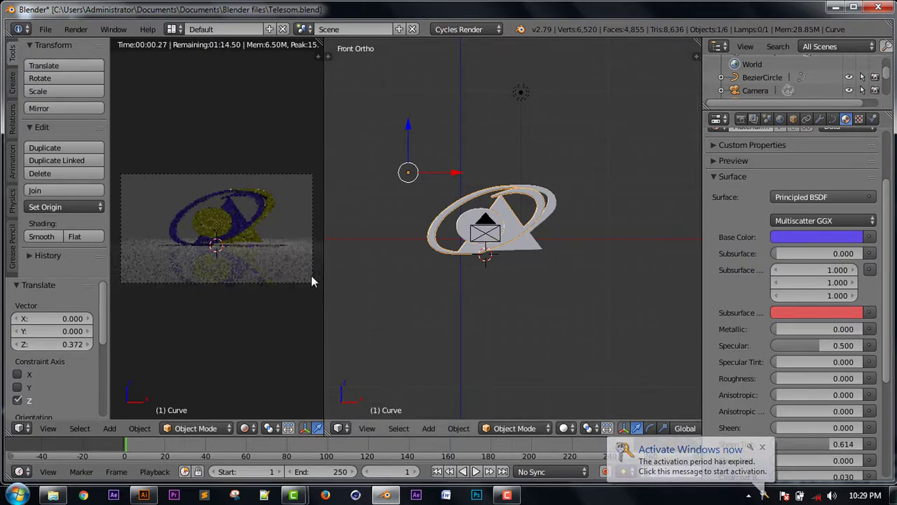
right_click(548, 212)
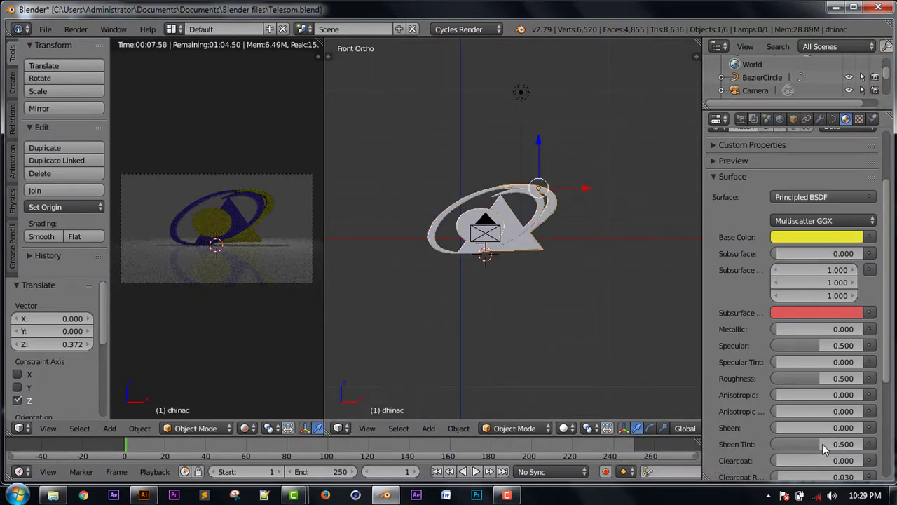
left_click_drag(824, 450, 843, 449)
mouse_move(477, 276)
middle_mouse_down()
mouse_move(516, 221)
mouse_move(521, 231)
mouse_move(502, 256)
middle_mouse_up()
key("KP_5")
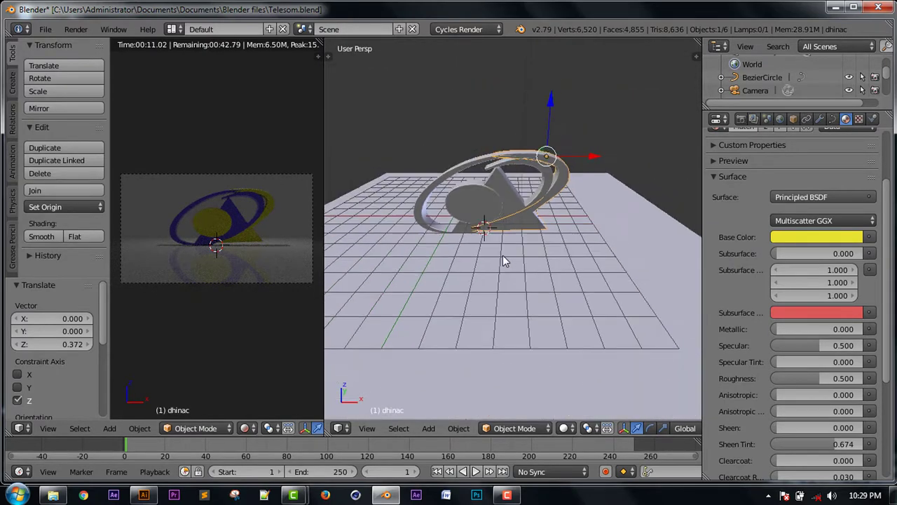
Add a plane and move it up above the logo to Y -12.037.
key("shift+a")
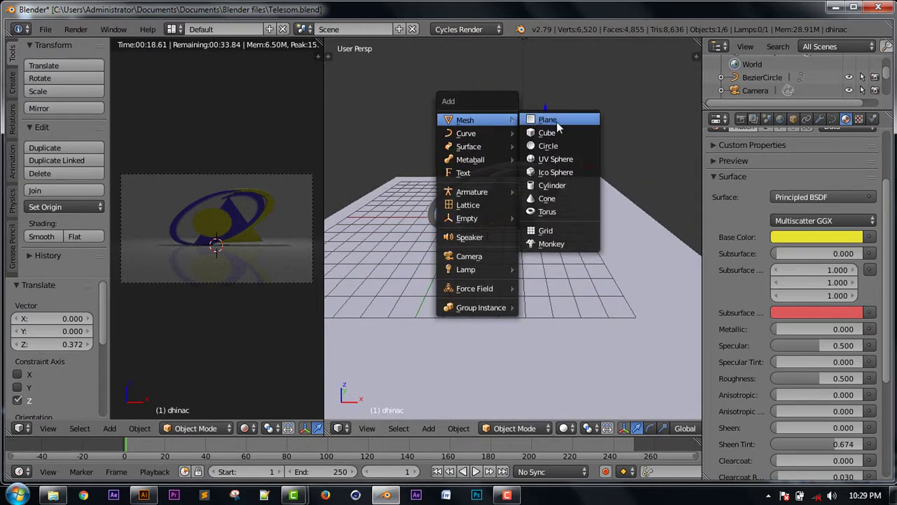
left_click(558, 126)
key("KP_3")
key("g")
key("y")
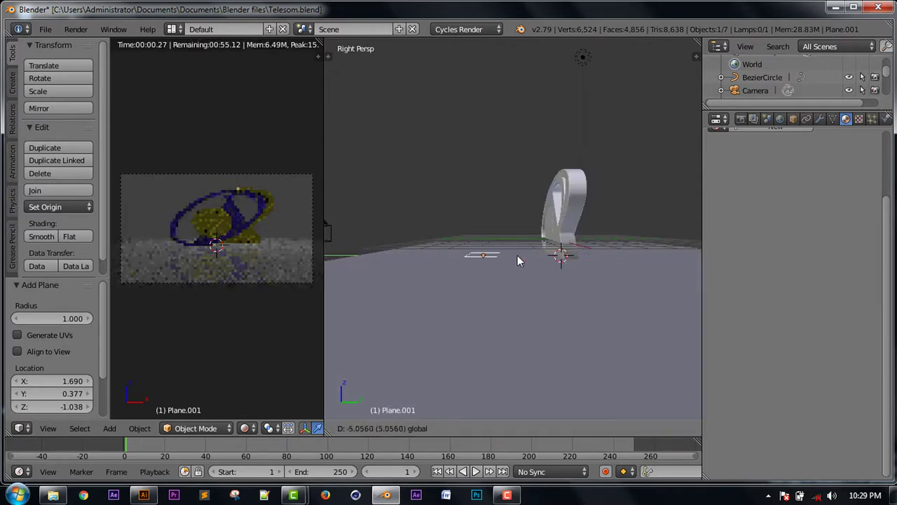
left_click(453, 255)
key("g")
key("z")
left_click(446, 170)
scroll(490, 197, "down", 2)
key("g")
key("y")
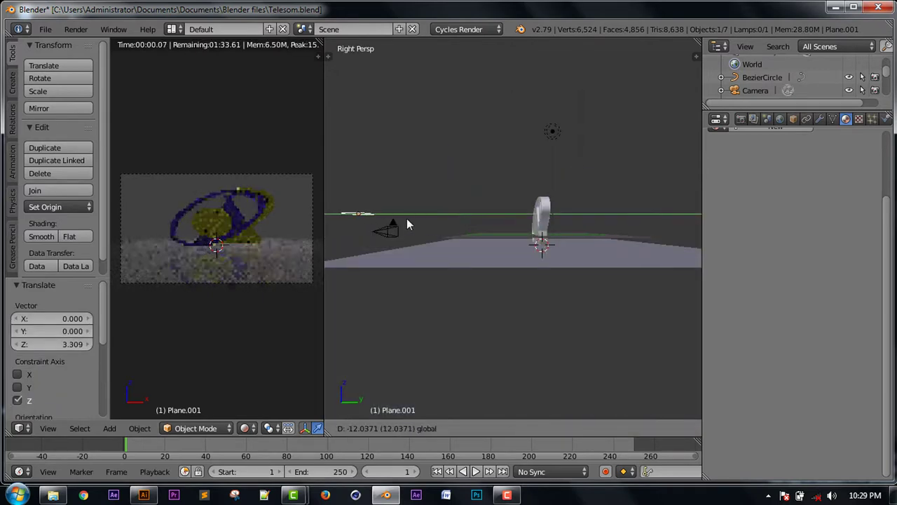
left_click(409, 224)
Rotate the plane 90° about X and scale it along X, Y and Z into a thin strip.
key("KP_1")
type("r")
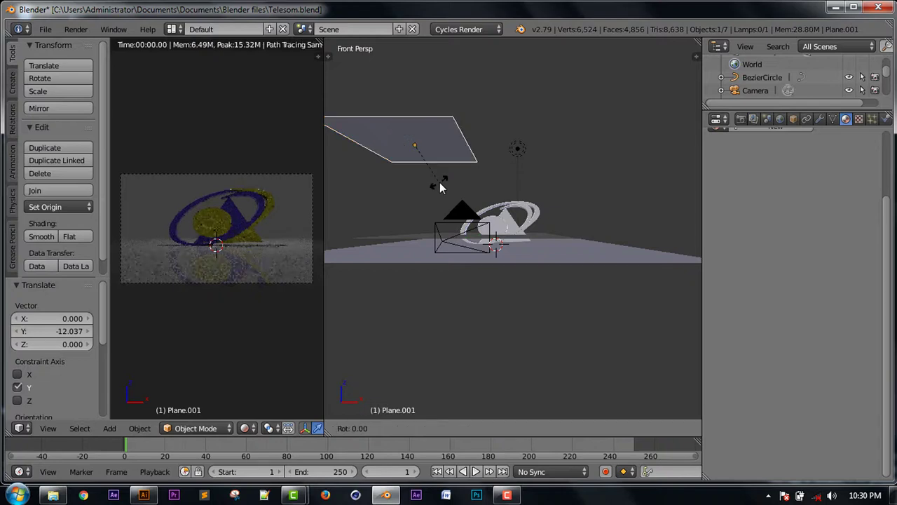
type("x90")
key("Return")
key("s")
key("x")
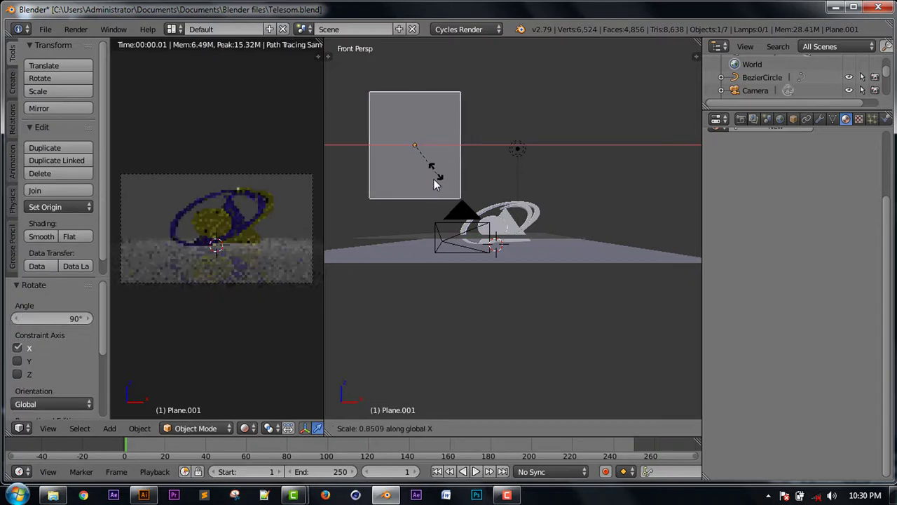
left_click(489, 167)
key("s")
key("y")
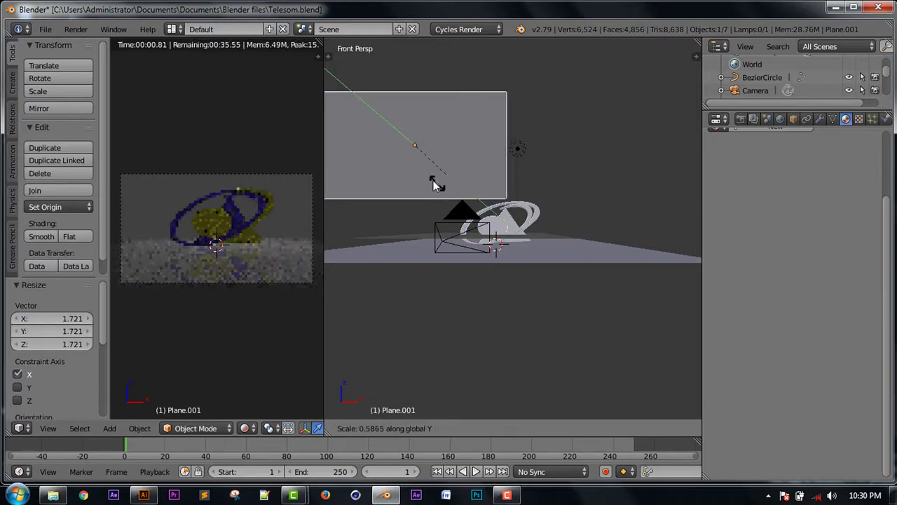
left_click(429, 183)
key("s")
key("z")
left_click(420, 161)
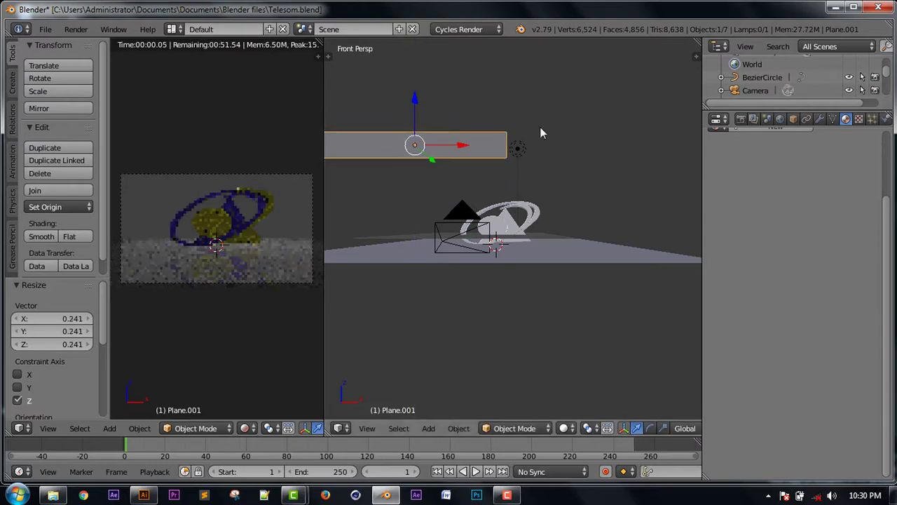
Give the plane a new Emission material with strength 15.8.
scroll(887, 145, "up", 2)
left_click(771, 205)
left_click(813, 277)
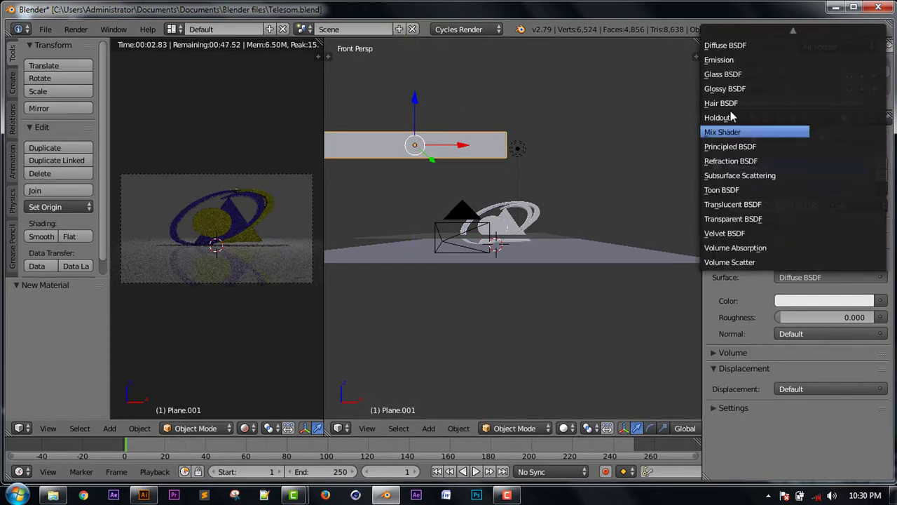
left_click(722, 60)
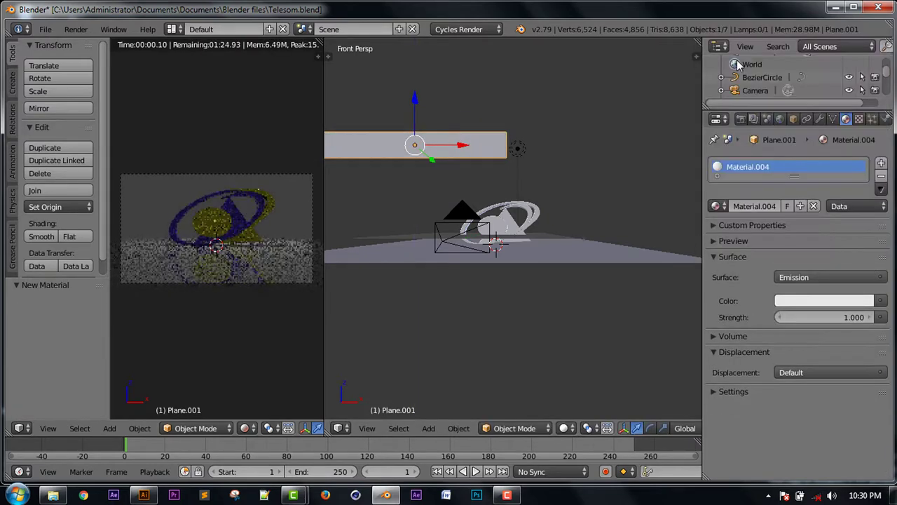
double_click(796, 317)
type("15.8")
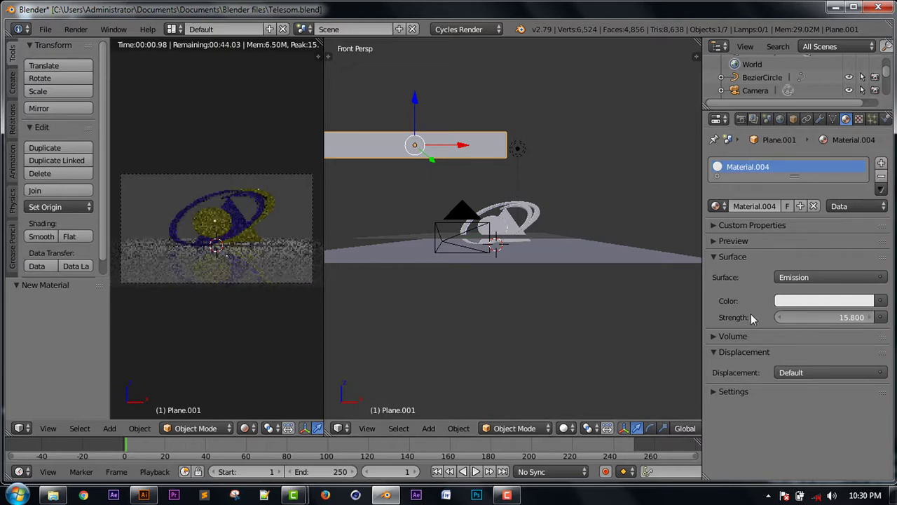
key("Return")
left_click(780, 119)
Enable world nodes and drive the world colour with a Mix node with Clamp on.
left_click(795, 234)
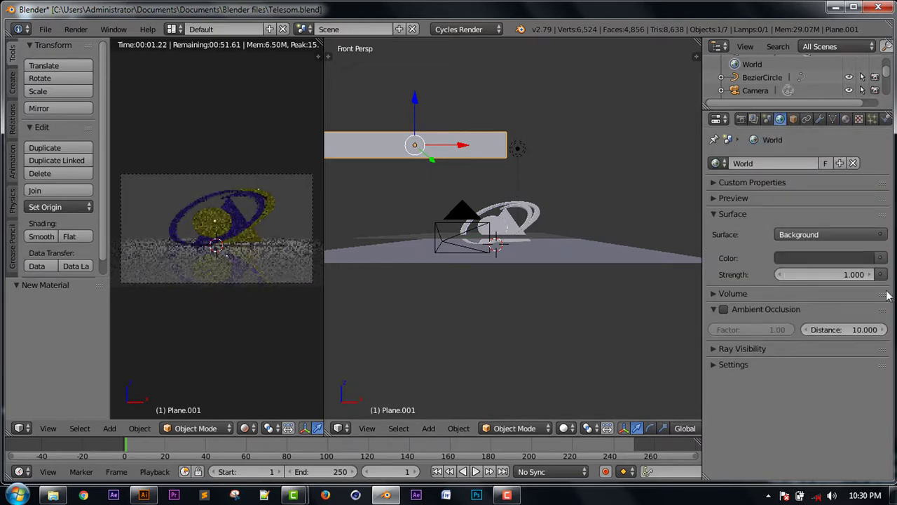
left_click(882, 258)
left_click(707, 142)
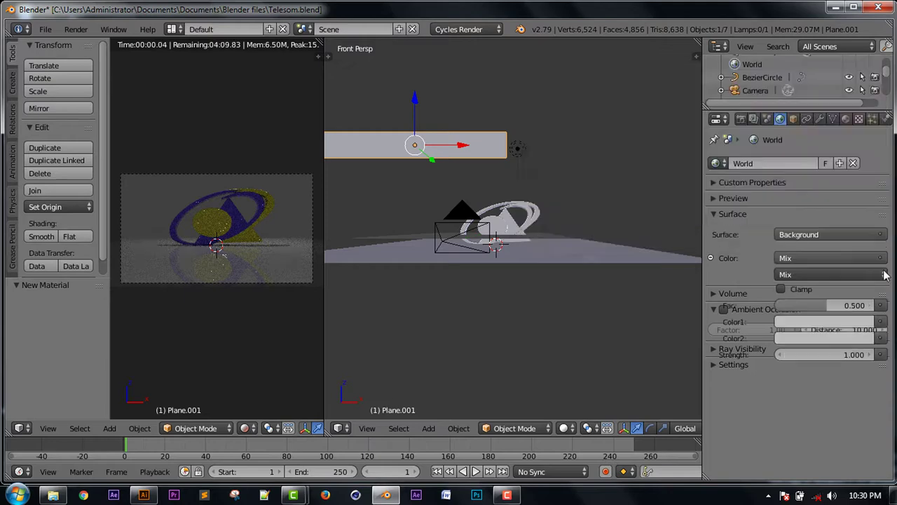
left_click(782, 289)
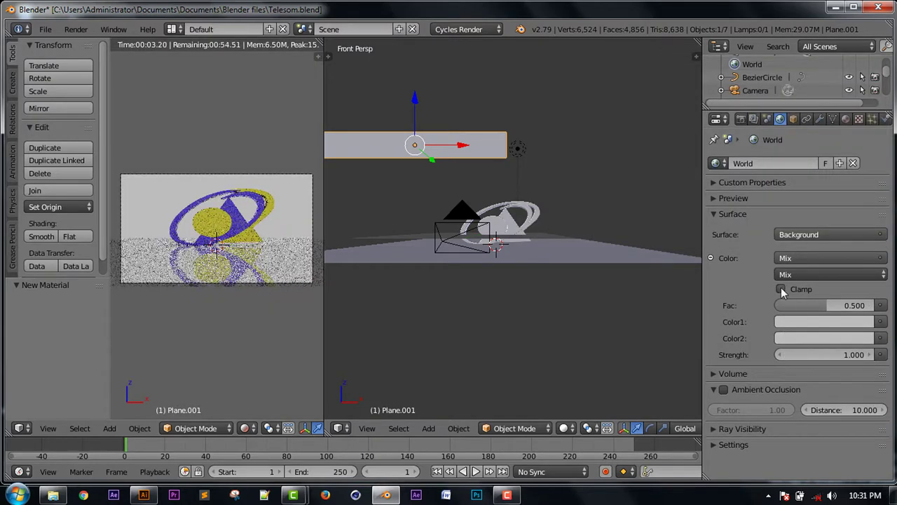
Set the world mix's Color1 to pale yellow and Color2 to blue.
left_click(881, 322)
left_click(824, 321)
left_click(778, 195)
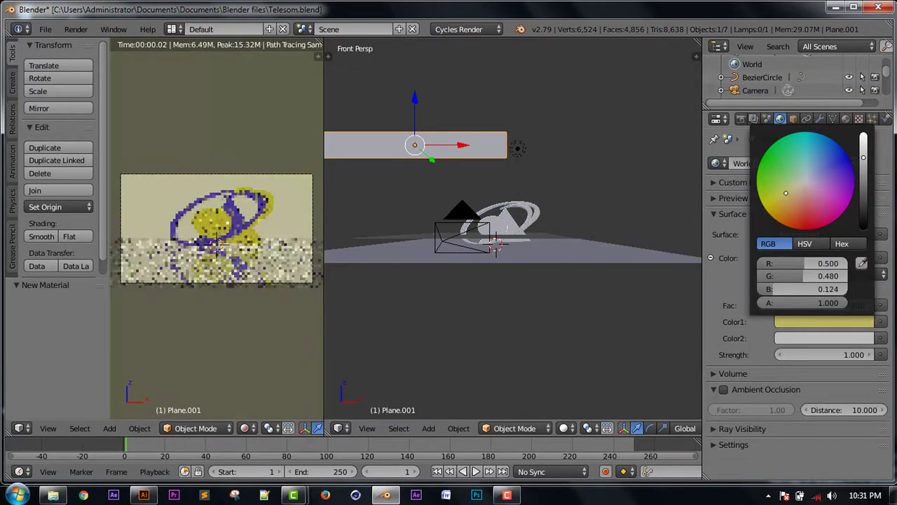
left_click_drag(779, 196, 786, 193)
left_click(830, 339)
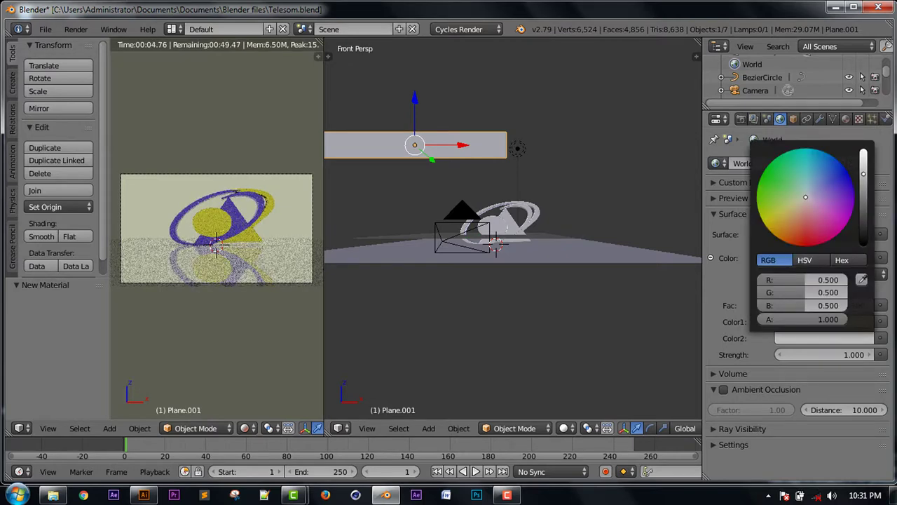
left_click(825, 188)
Show the Cycles rendered viewport maximized to fill the window.
key("shift+z")
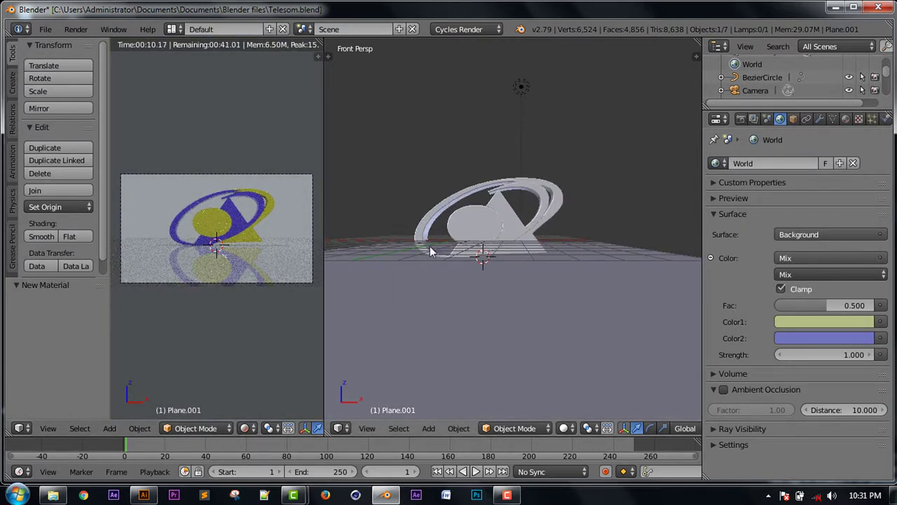
scroll(526, 239, "up", 4)
scroll(461, 184, "down", 1)
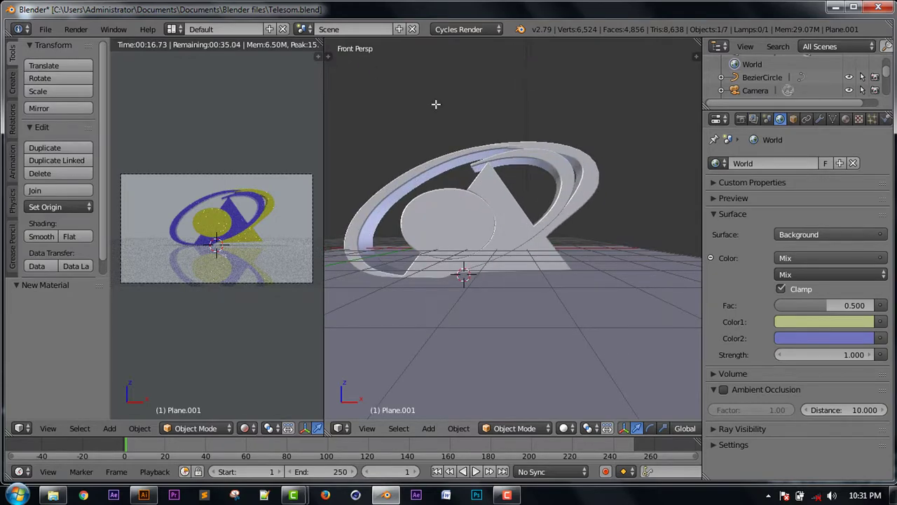
key("ctrl+Up")
scroll(455, 226, "up", 2)
Lower the world mix factor to 0.472.
scroll(488, 253, "down", 1)
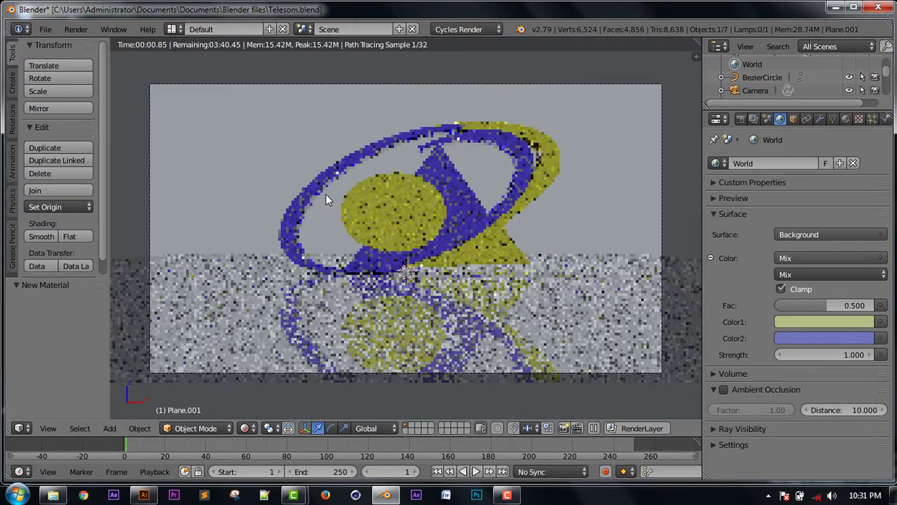
left_click(249, 429)
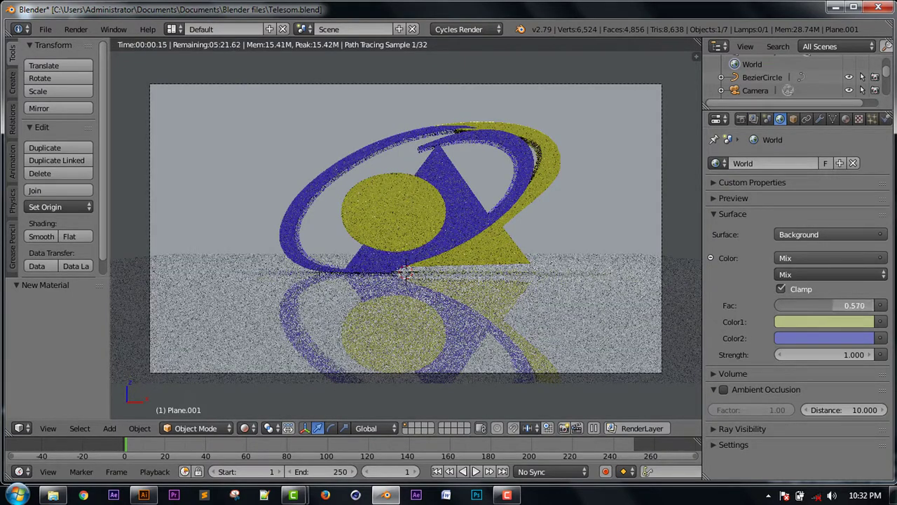
left_click_drag(854, 305, 841, 305)
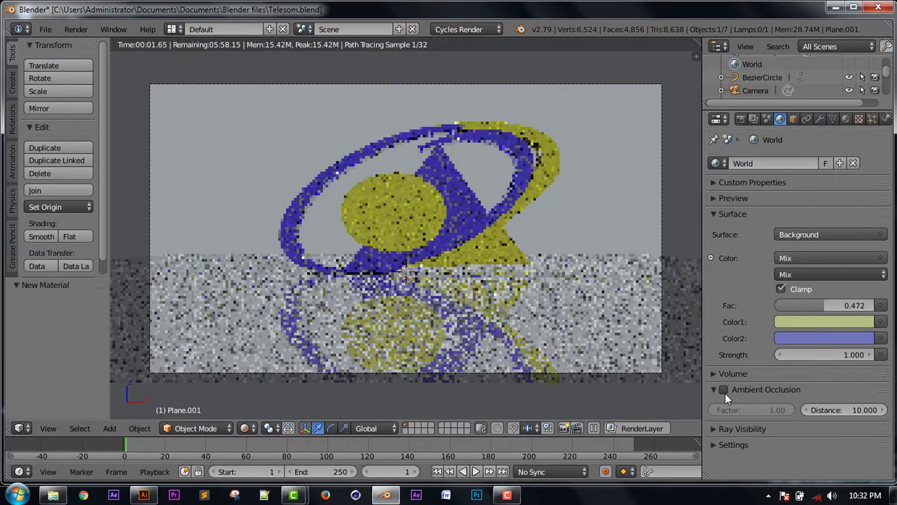
Enable world ambient occlusion with factor 0.14 and distance 75.7.
left_click(724, 390)
left_click(725, 390)
left_click(724, 390)
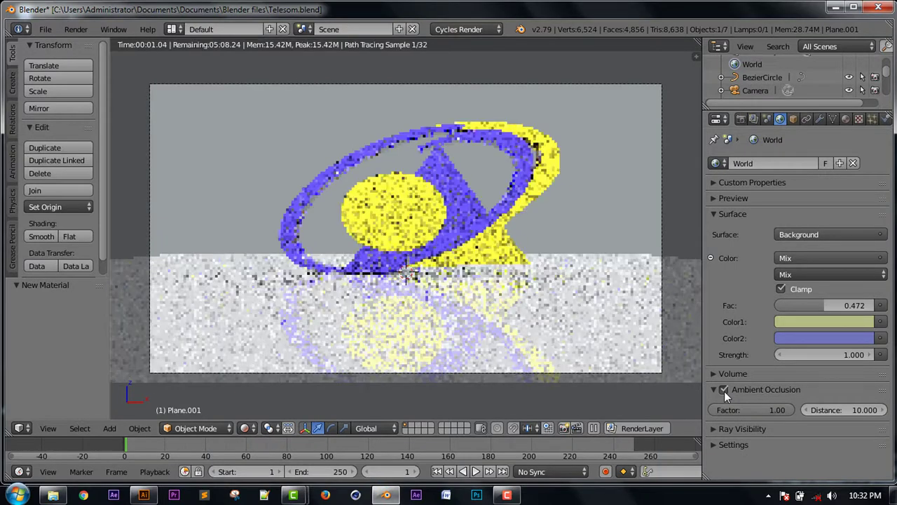
left_click_drag(777, 410, 730, 411)
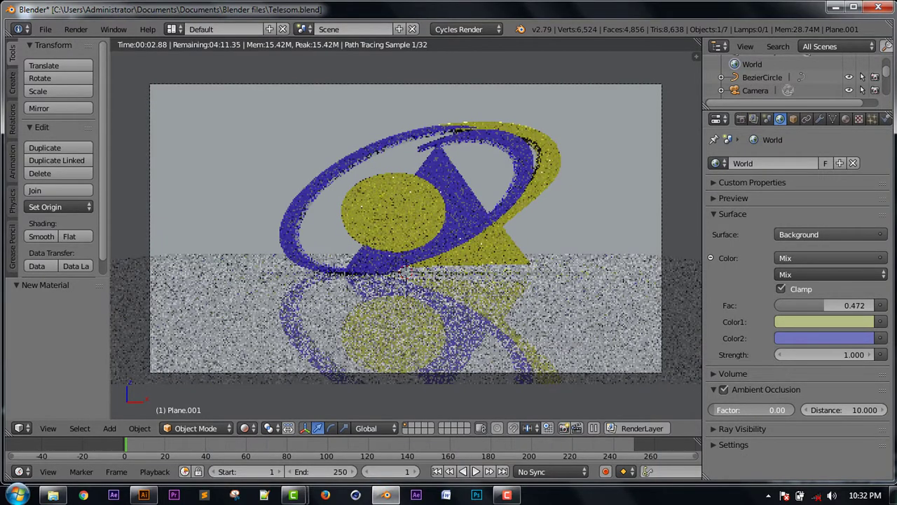
left_click_drag(753, 411, 778, 410)
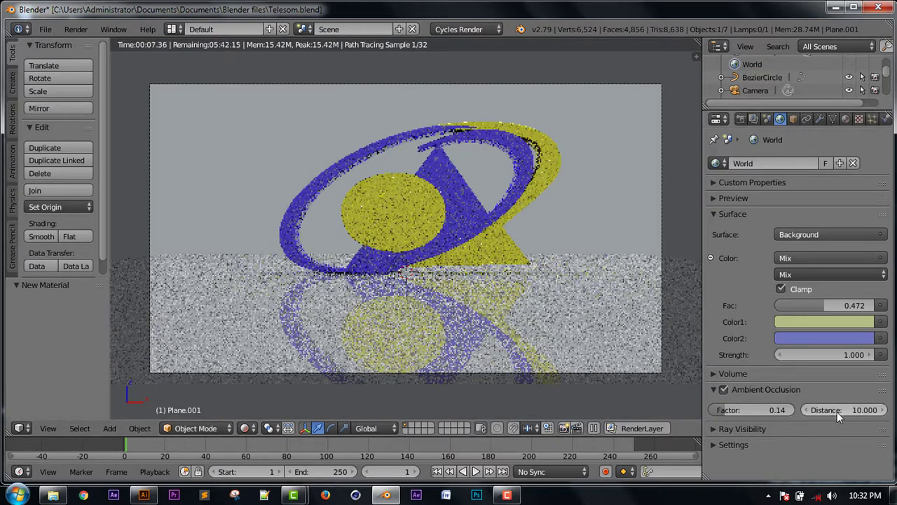
left_click_drag(841, 411, 869, 410)
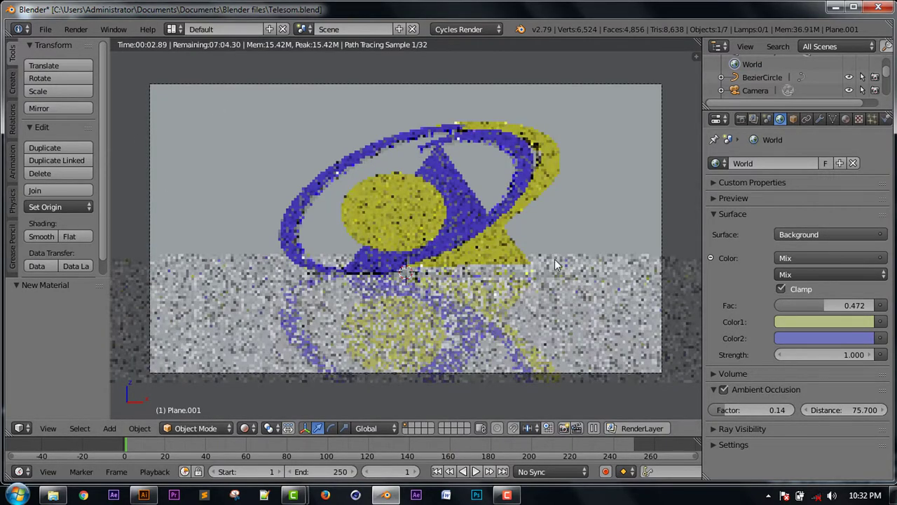
left_click(724, 389)
left_click(724, 389)
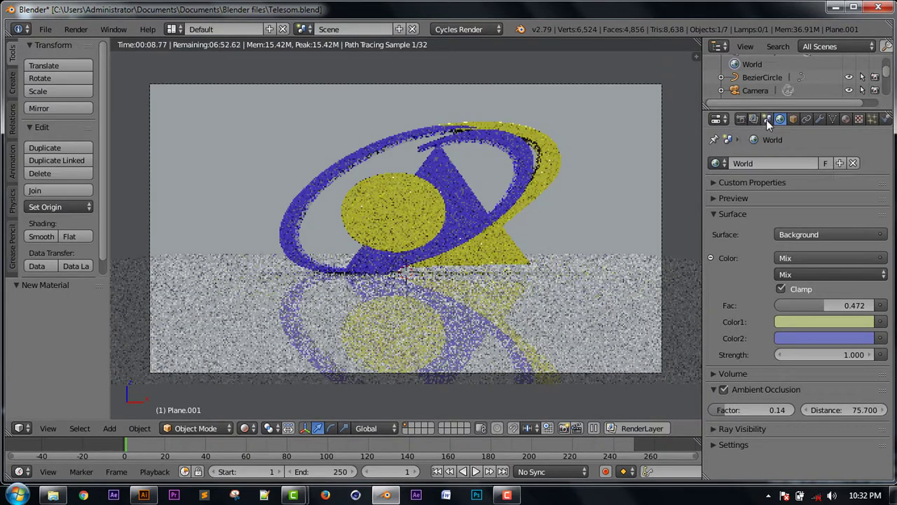
Check the length and angle unit options in the scene settings.
left_click(767, 119)
scroll(751, 332, "down", 3)
scroll(761, 277, "down", 2)
left_click(809, 196)
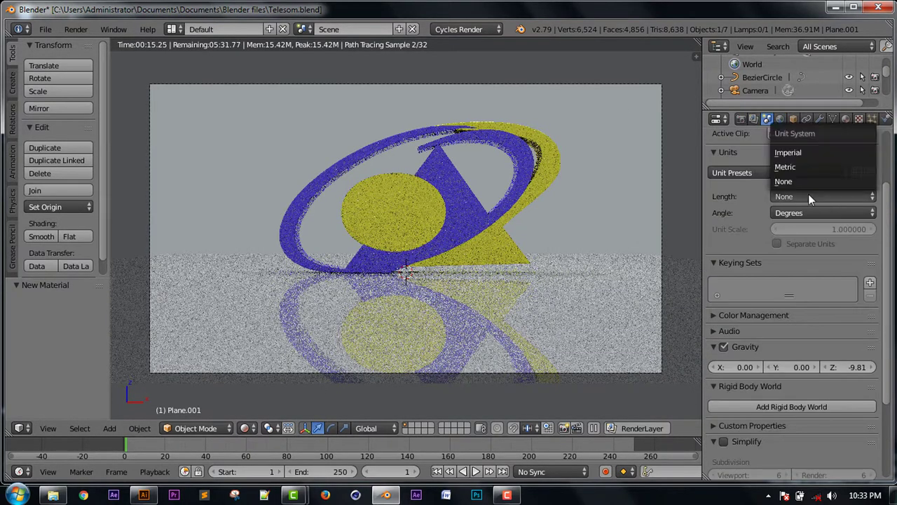
left_click(808, 196)
left_click(804, 196)
left_click(804, 213)
scroll(750, 269, "down", 3)
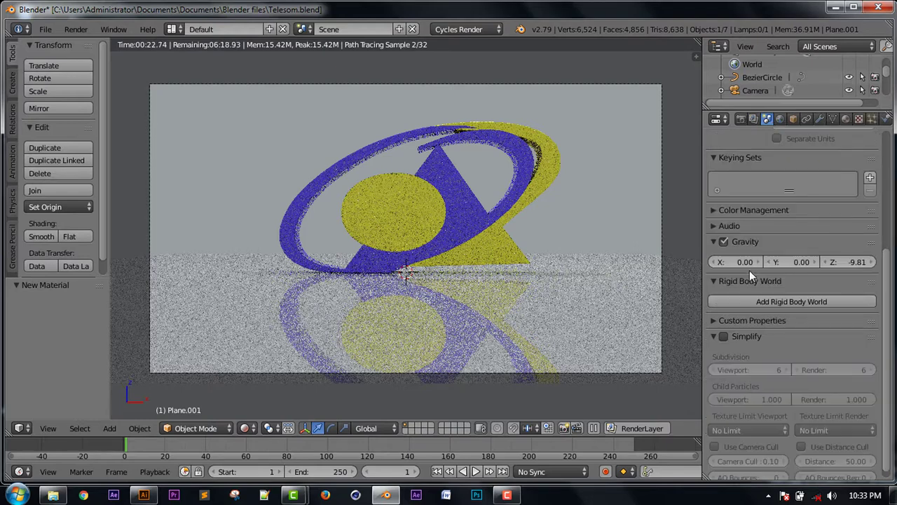
scroll(781, 223, "down", 1)
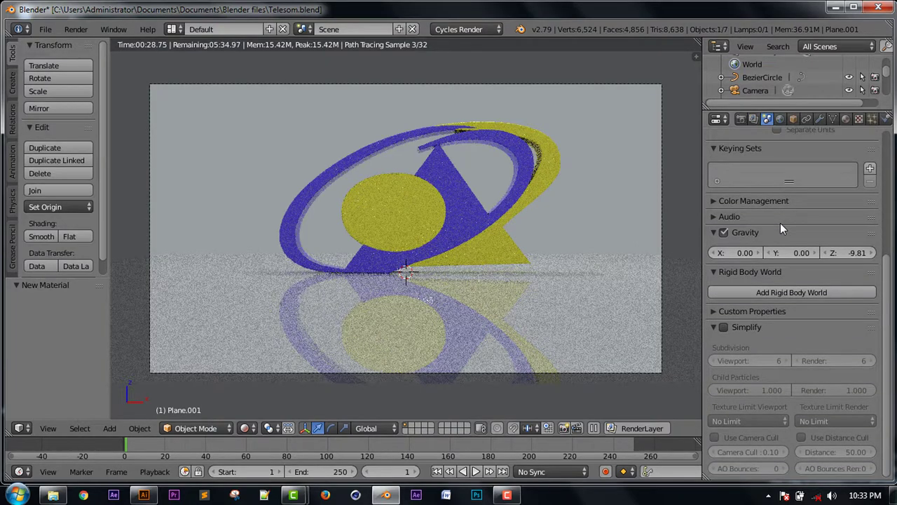
scroll(775, 196, "up", 8)
Expand the render layer passes list, leaving the Environment pass off.
left_click(755, 119)
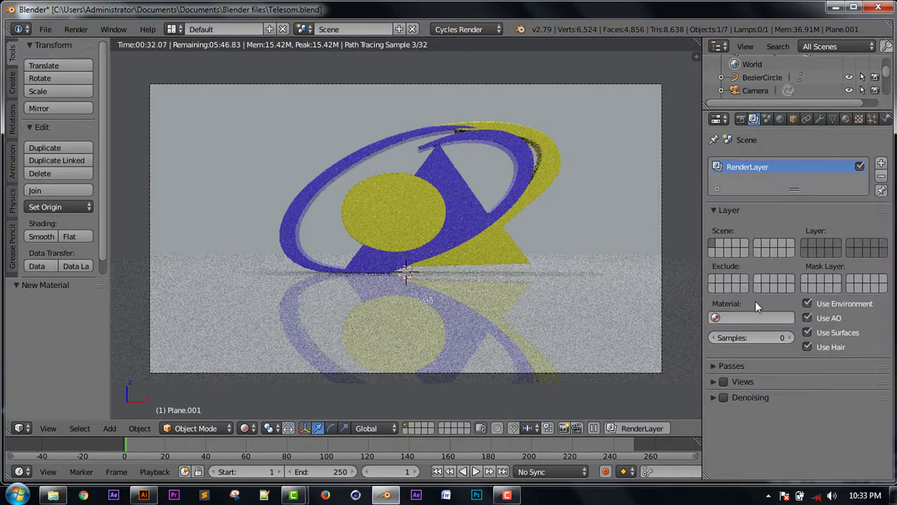
left_click(774, 365)
scroll(788, 358, "down", 2)
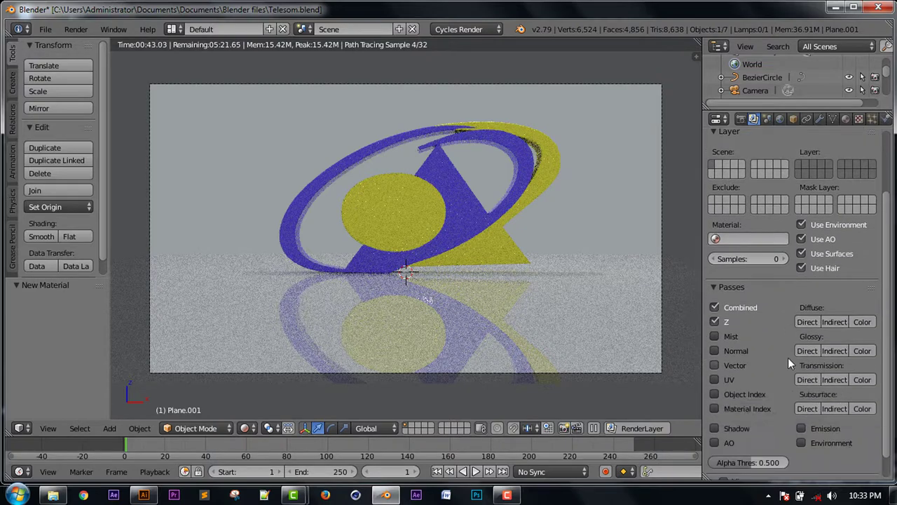
scroll(778, 347, "down", 1)
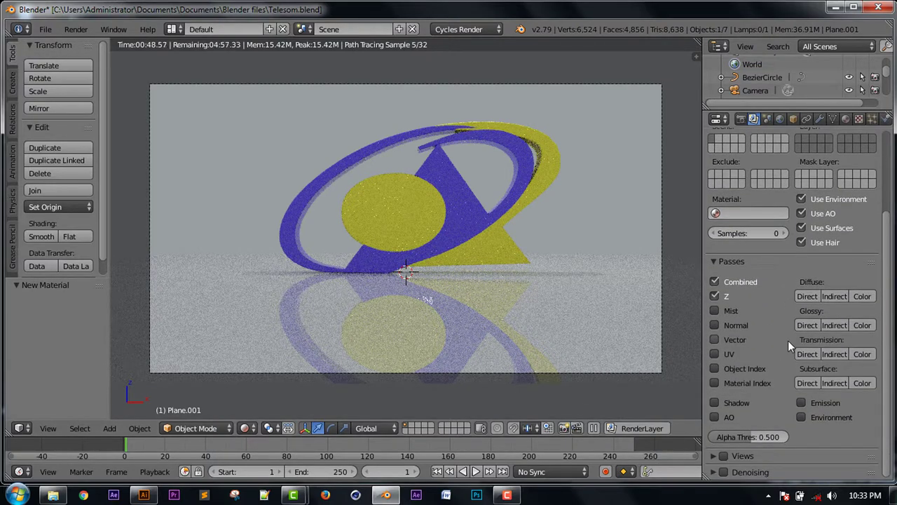
left_click(801, 417)
left_click(802, 417)
scroll(611, 249, "down", 2)
scroll(778, 281, "up", 2)
scroll(792, 210, "up", 2)
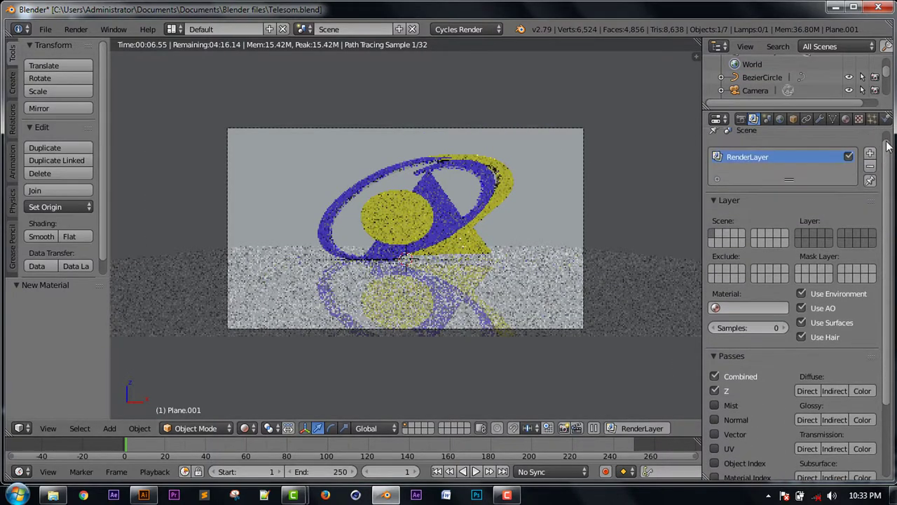
Set the World AO factor to 1.00 and switch off ambient occlusion.
left_click(780, 119)
mouse_move(733, 410)
left_mouse_down()
mouse_move(771, 409)
mouse_move(753, 400)
left_mouse_up()
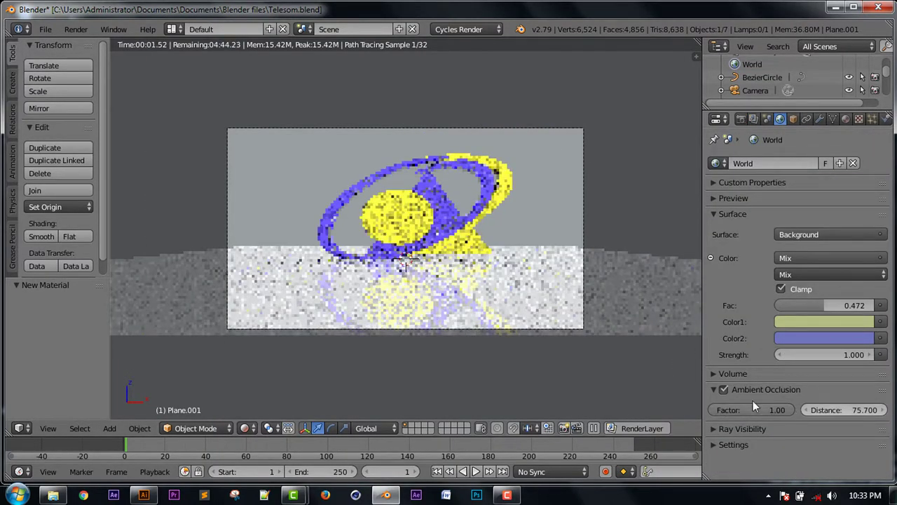
left_click(724, 389)
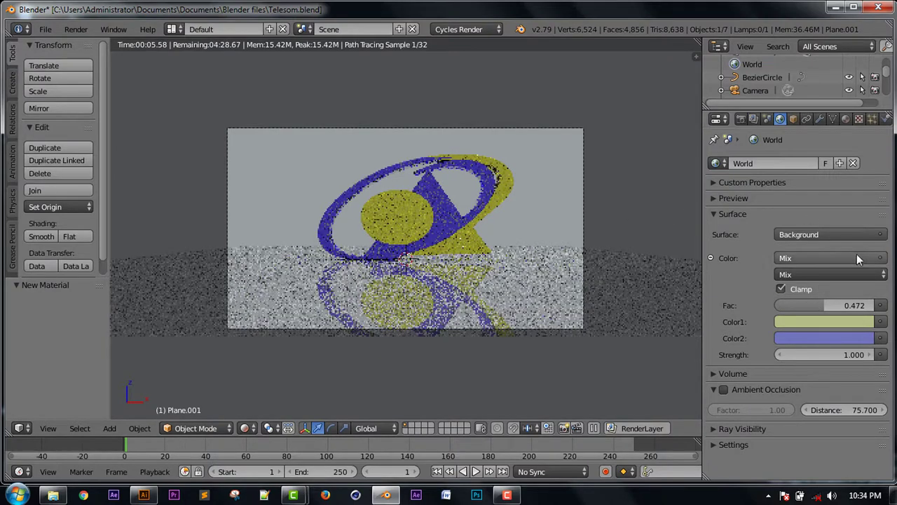
Darken both background mix colours, Color1 and Color2, for a greyer background.
left_click(822, 327)
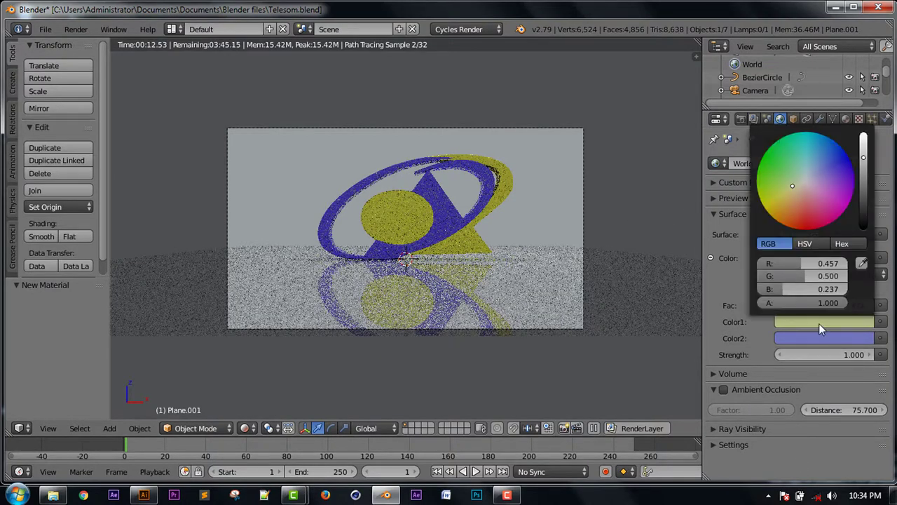
left_click_drag(863, 157, 864, 191)
left_click(822, 338)
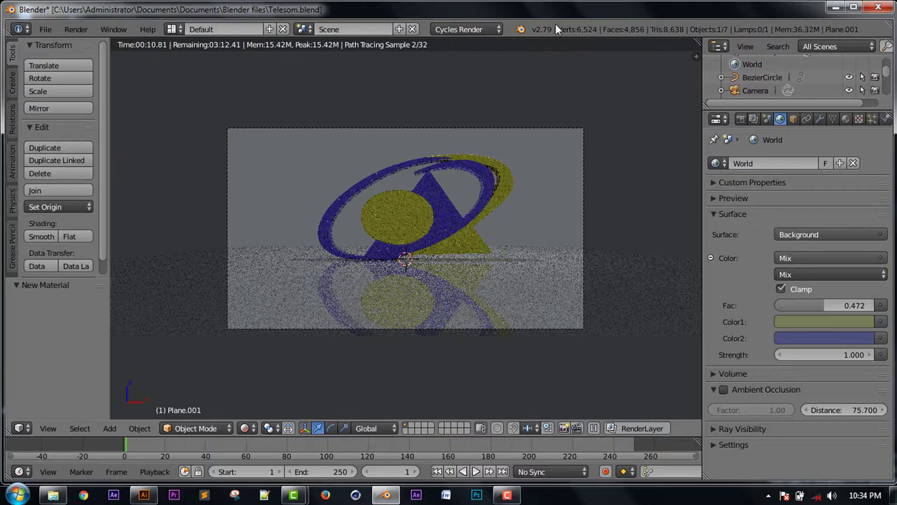
Set the Cycles Sampling Clamp Direct value to 38.85.
left_click(741, 119)
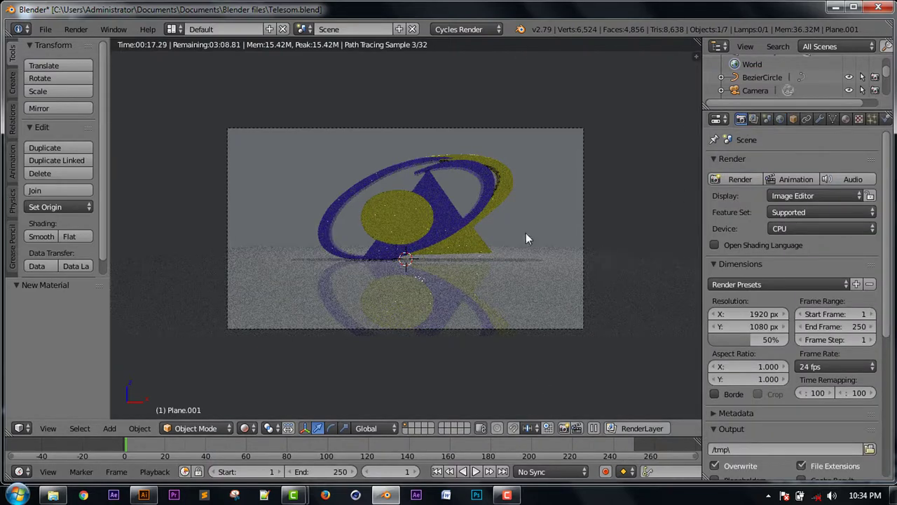
scroll(780, 315, "down", 4)
scroll(778, 344, "down", 3)
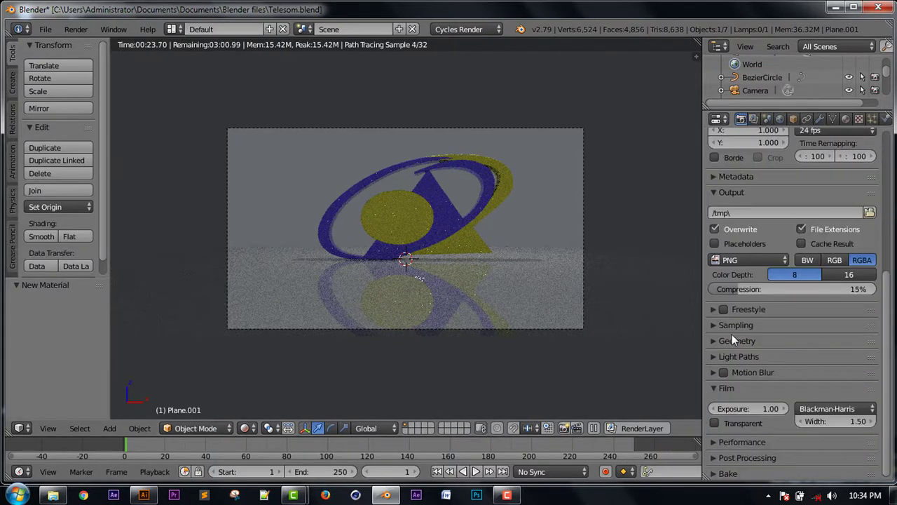
left_click(731, 331)
scroll(778, 294, "down", 2)
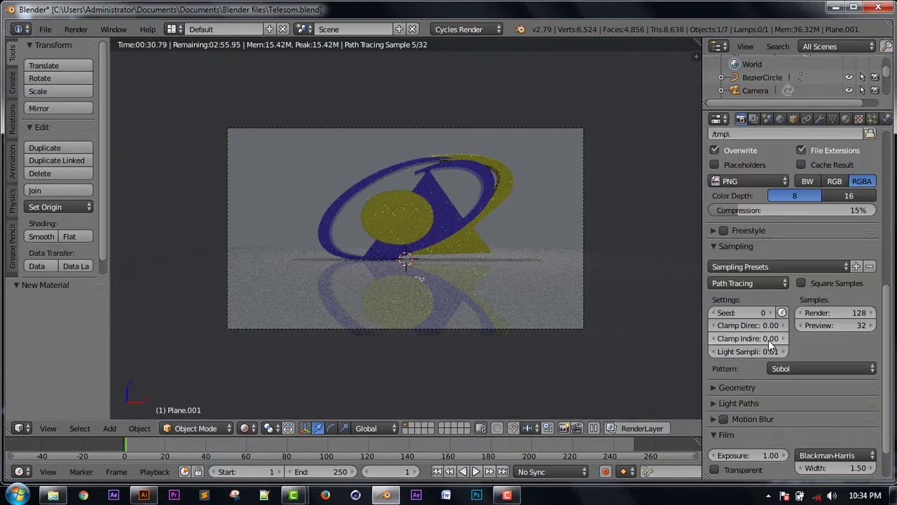
left_click_drag(760, 324, 793, 323)
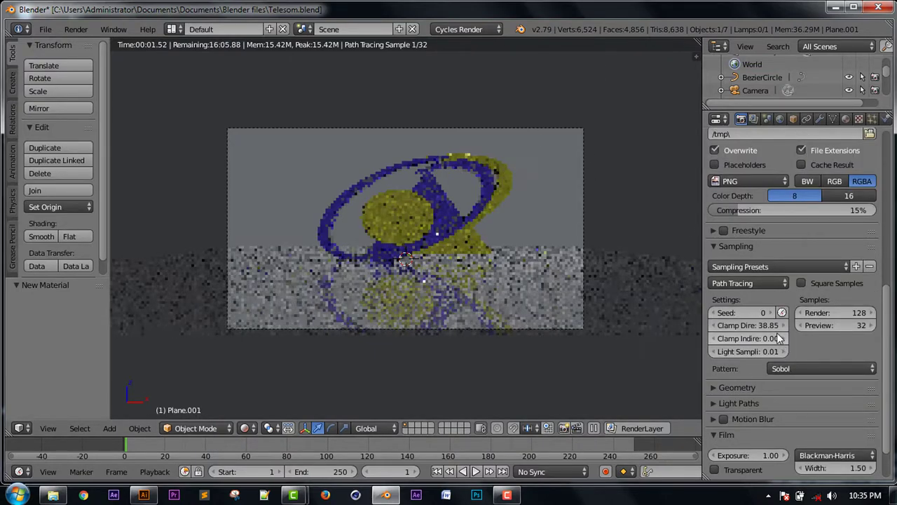
left_click_drag(145, 279, 767, 314)
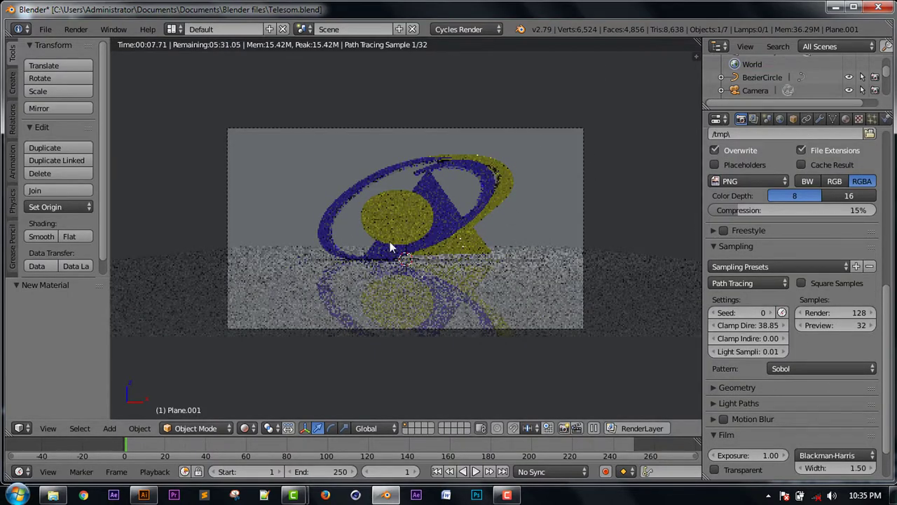
left_click(245, 428)
Switch the viewport to solid shading and select the swoosh curve plus another logo piece.
left_click(275, 381)
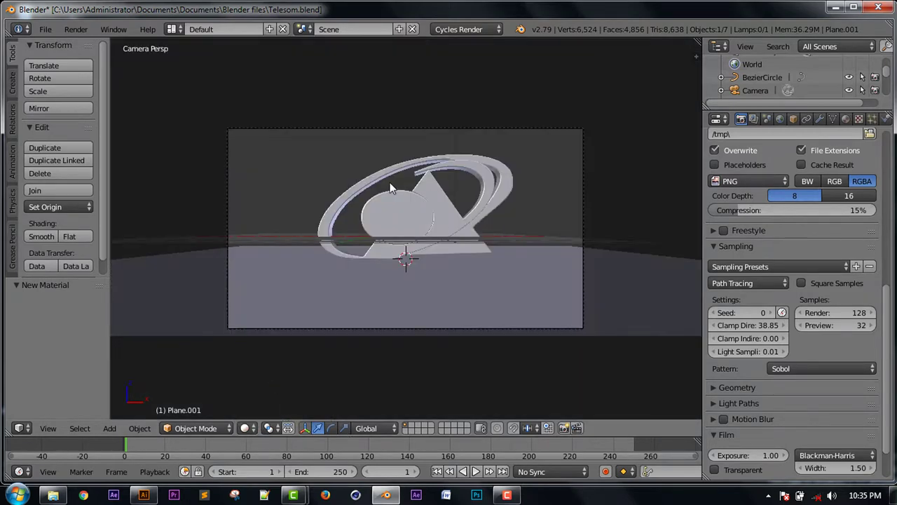
right_click(383, 181)
right_click(443, 218, "shift")
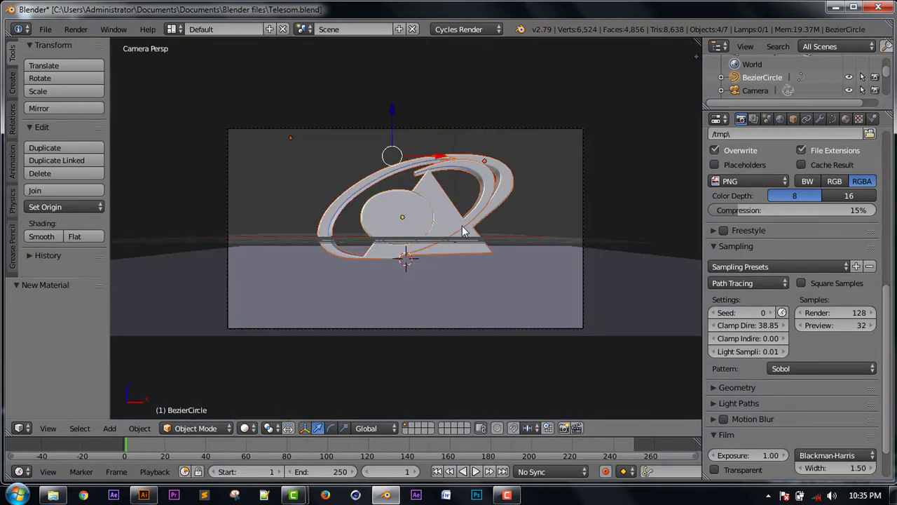
Rotate the selected logo 48.7° around Z and move it along X to 2.079.
key("r")
key("x")
left_click(449, 223)
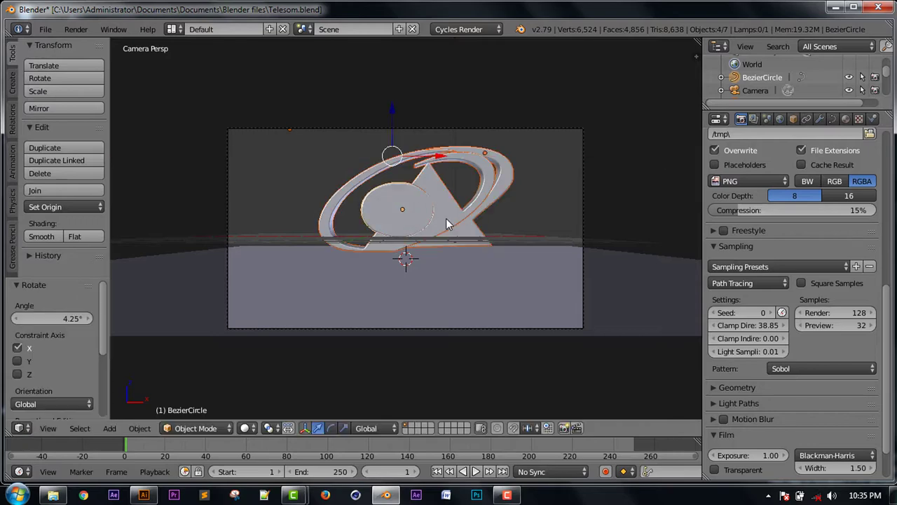
key("ctrl+z")
key("r")
key("y")
left_click(420, 222)
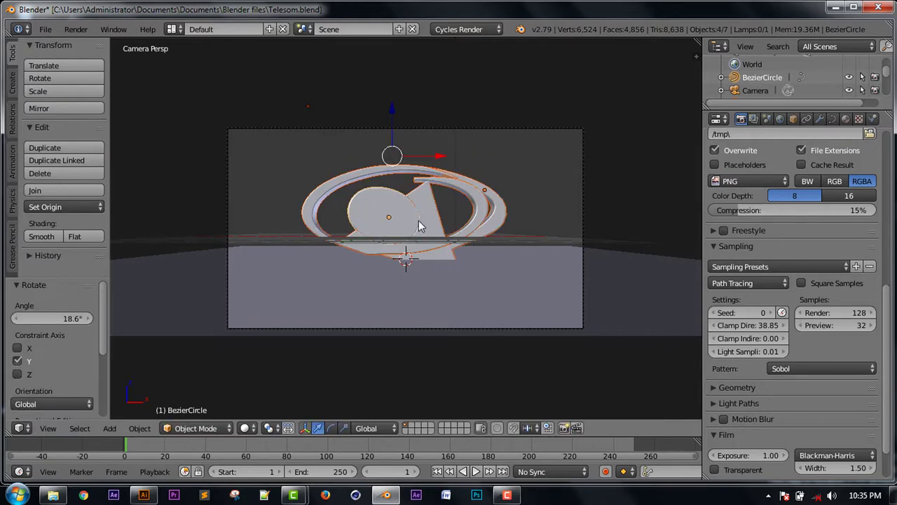
key("ctrl+z")
key("r")
key("z")
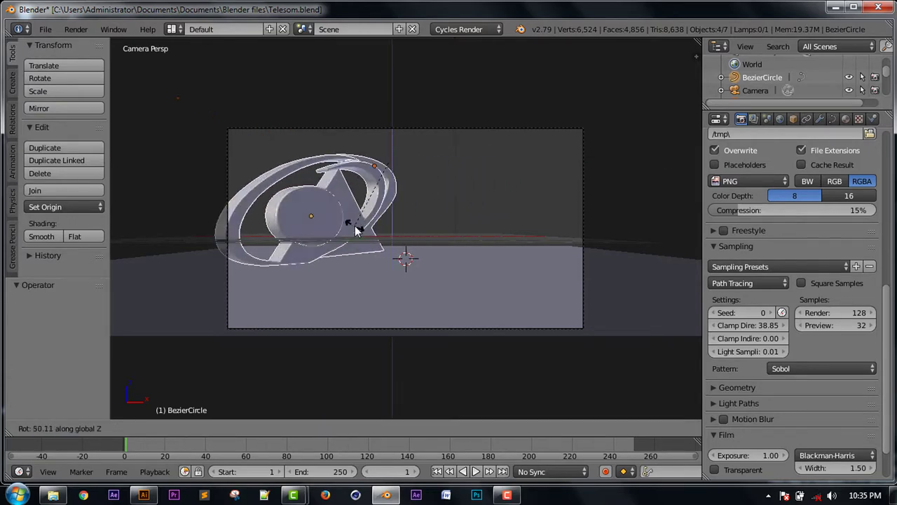
left_click(364, 212)
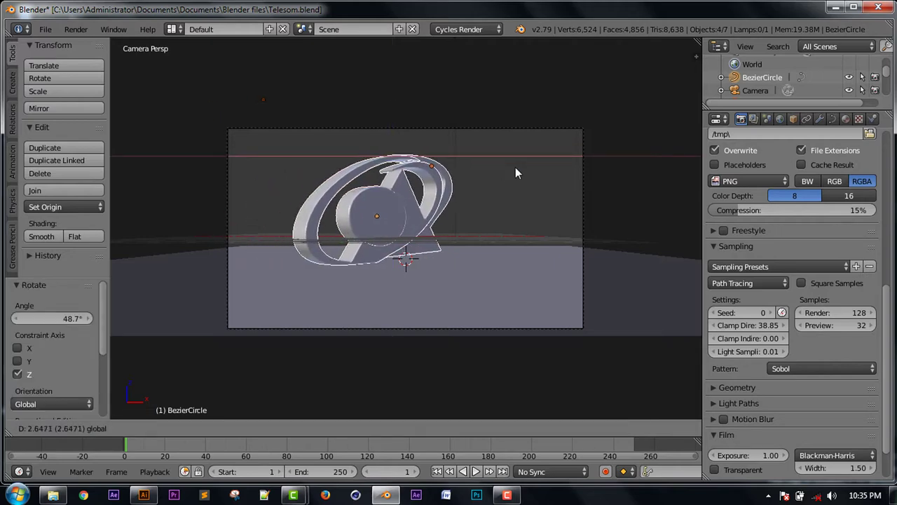
left_click_drag(436, 160, 499, 160)
Preview the logo in material shading, then in the live Cycles rendered view.
left_click(244, 427)
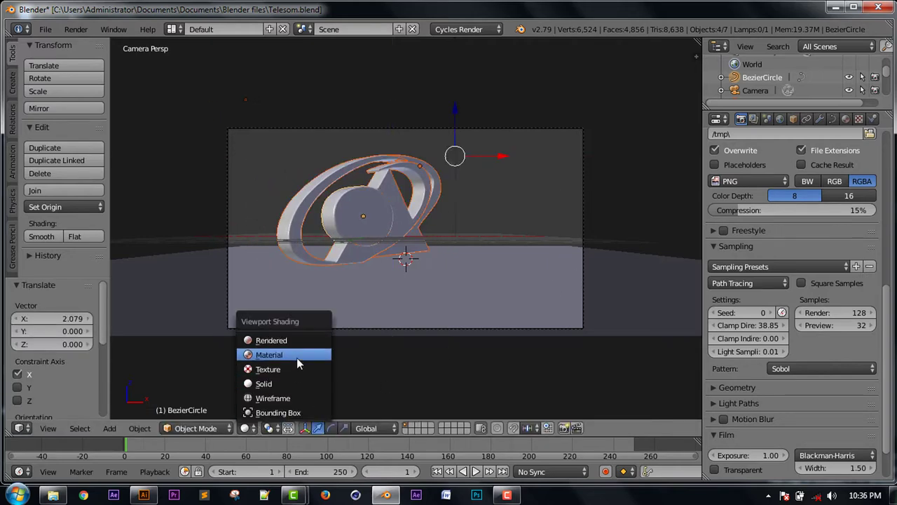
left_click(327, 355)
left_click(245, 428)
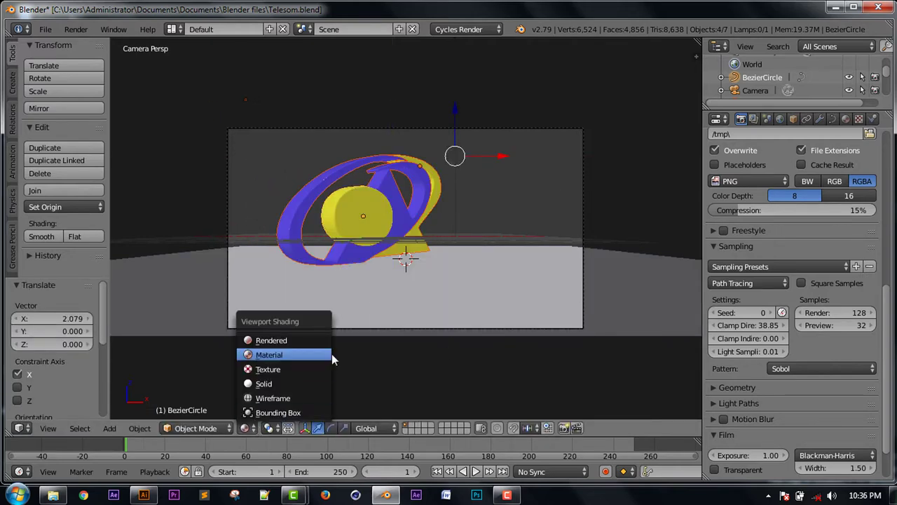
left_click(287, 336)
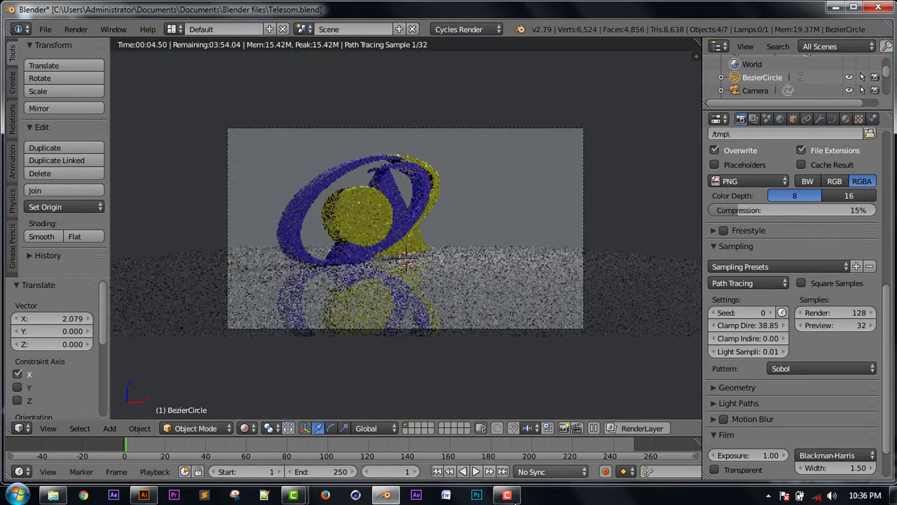